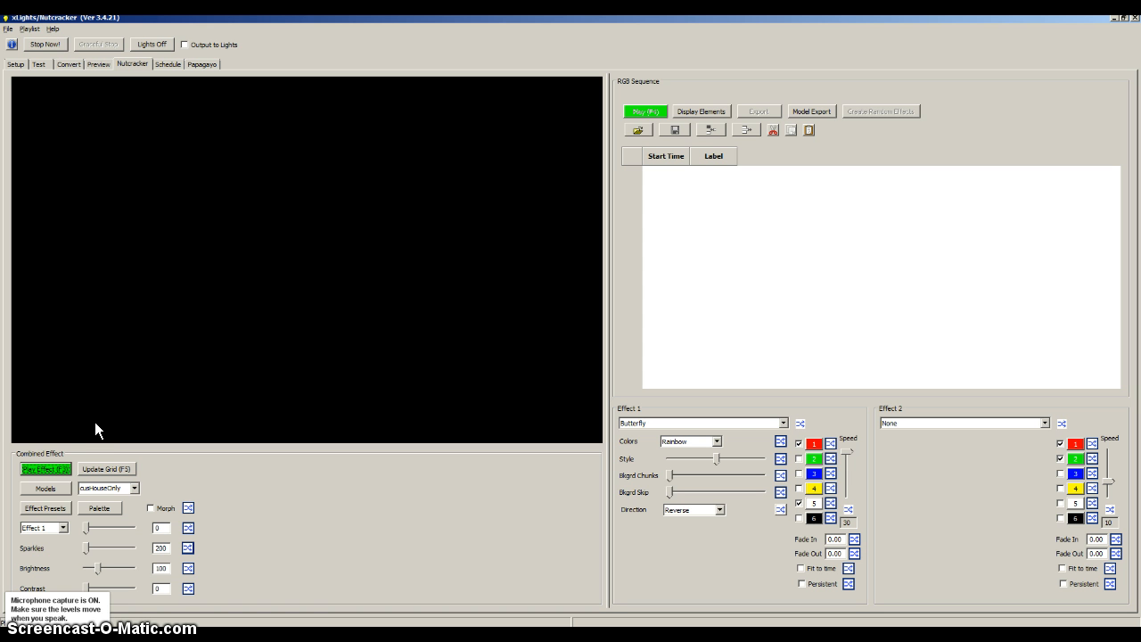
- Play the effect preview on the house model and set Effect 1 to Bars
left_click(45, 470)
left_click(55, 470)
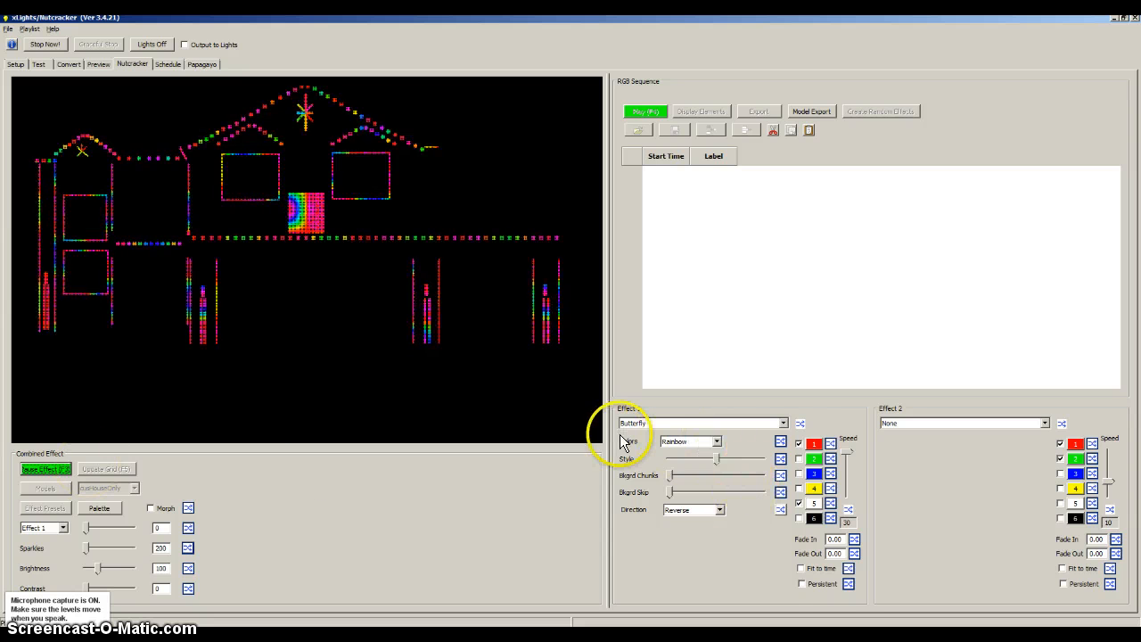
left_click(674, 422)
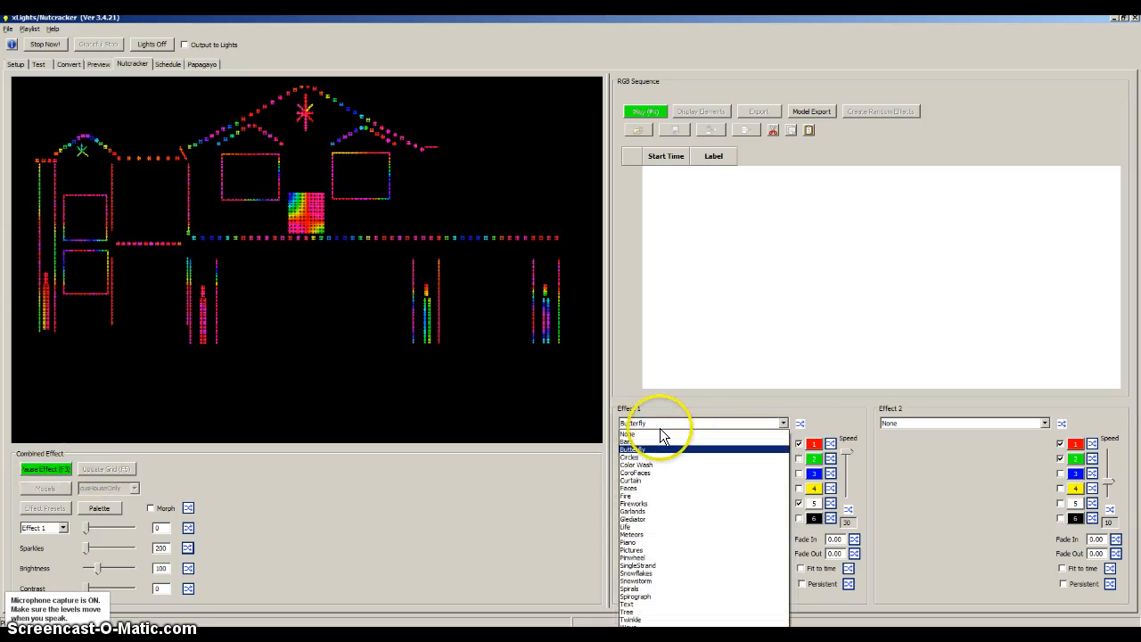
left_click(642, 440)
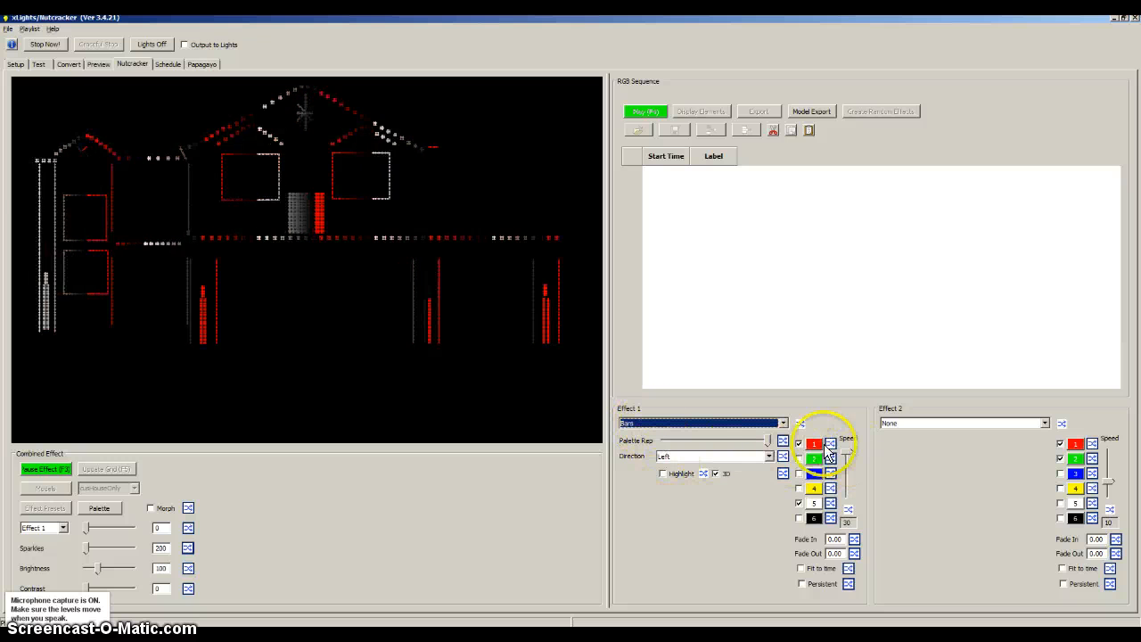
- Preview the Bars effect with direction Right, set the direction to expand, and pause the playback
left_click(742, 456)
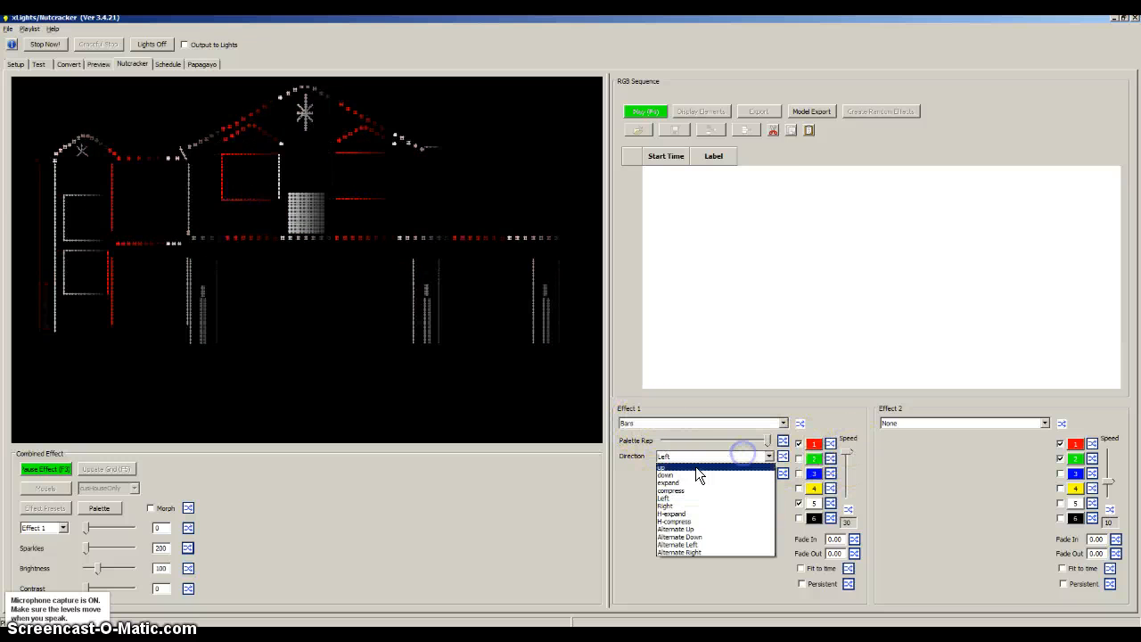
left_click(669, 506)
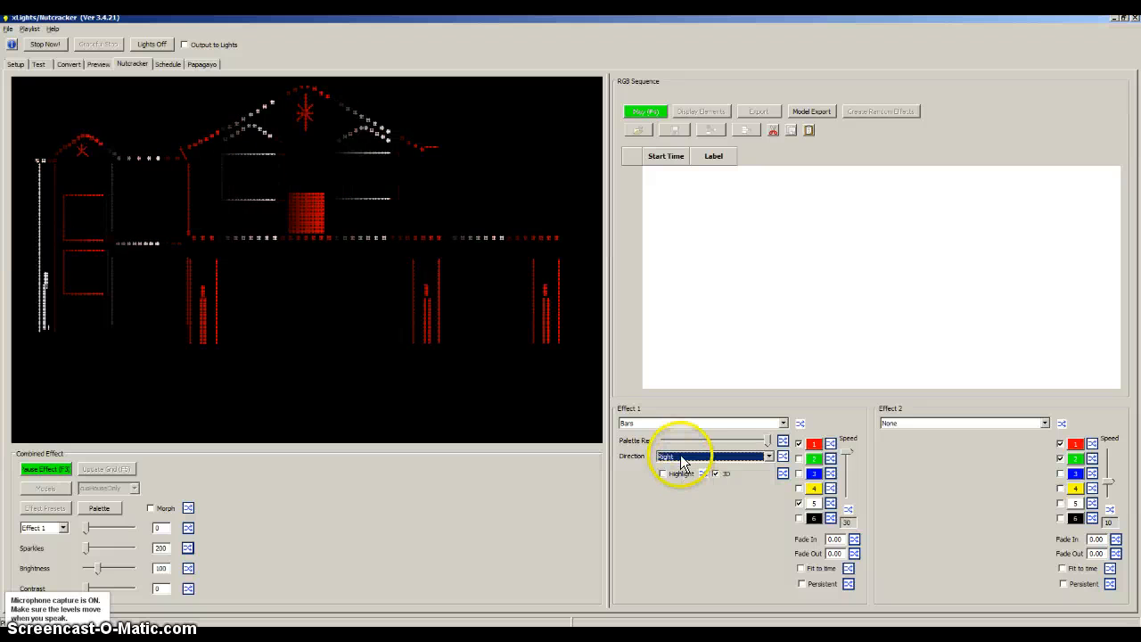
left_click(682, 457)
left_click(673, 483)
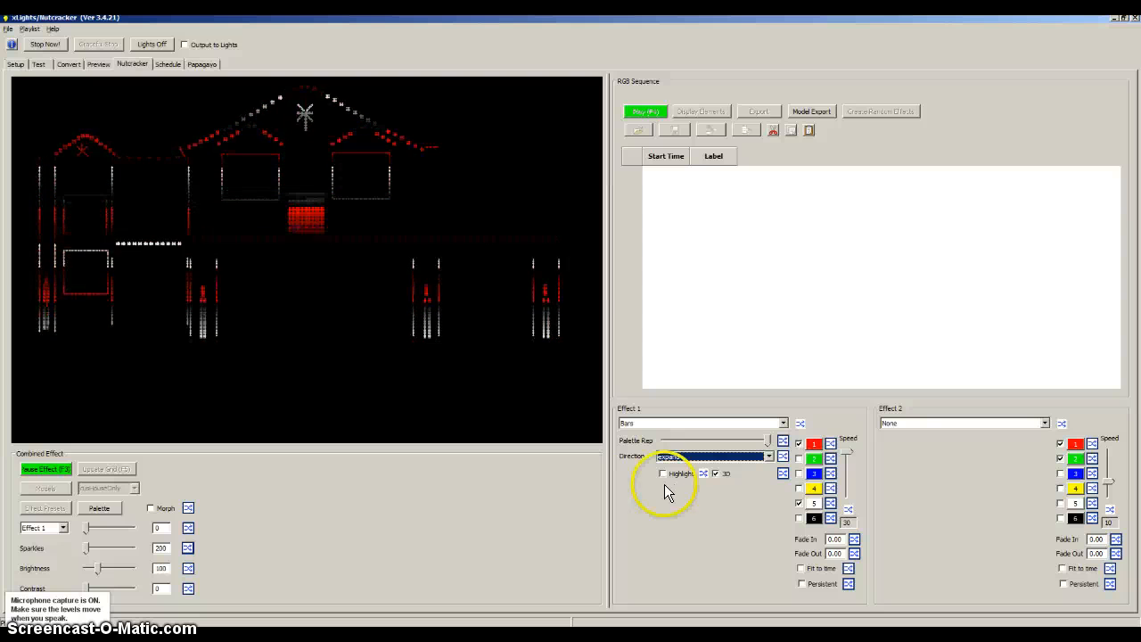
left_click(48, 468)
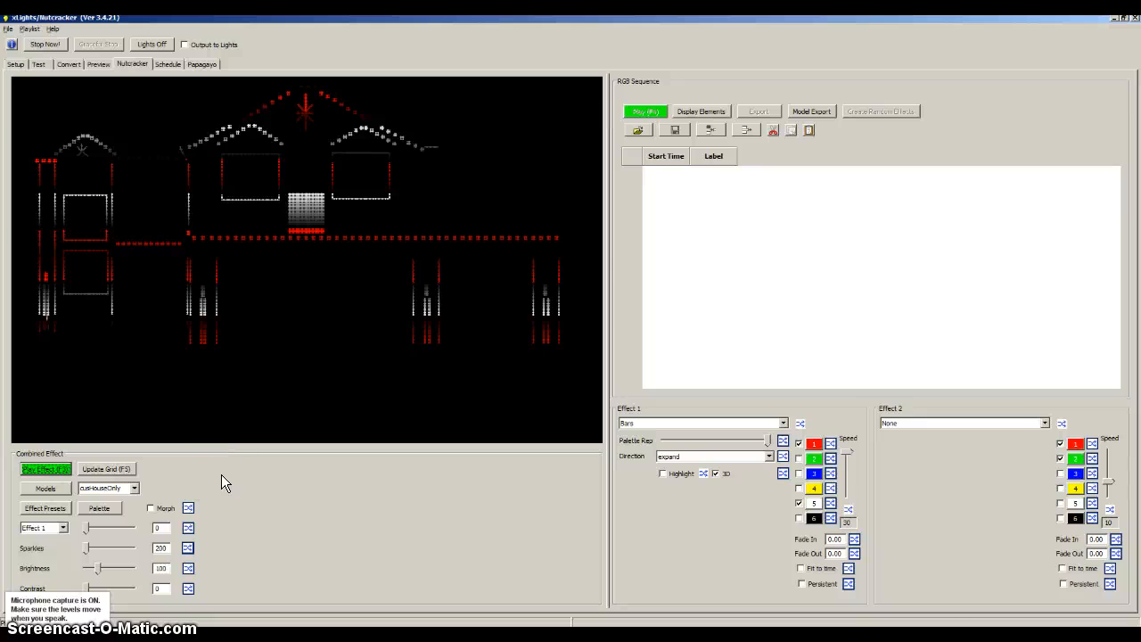
- Switch to the Book1.xlsm workbook in Excel and examine the numbered red cell blocks along the roofline and the window outline
key("alt+Tab")
key("alt+Tab")
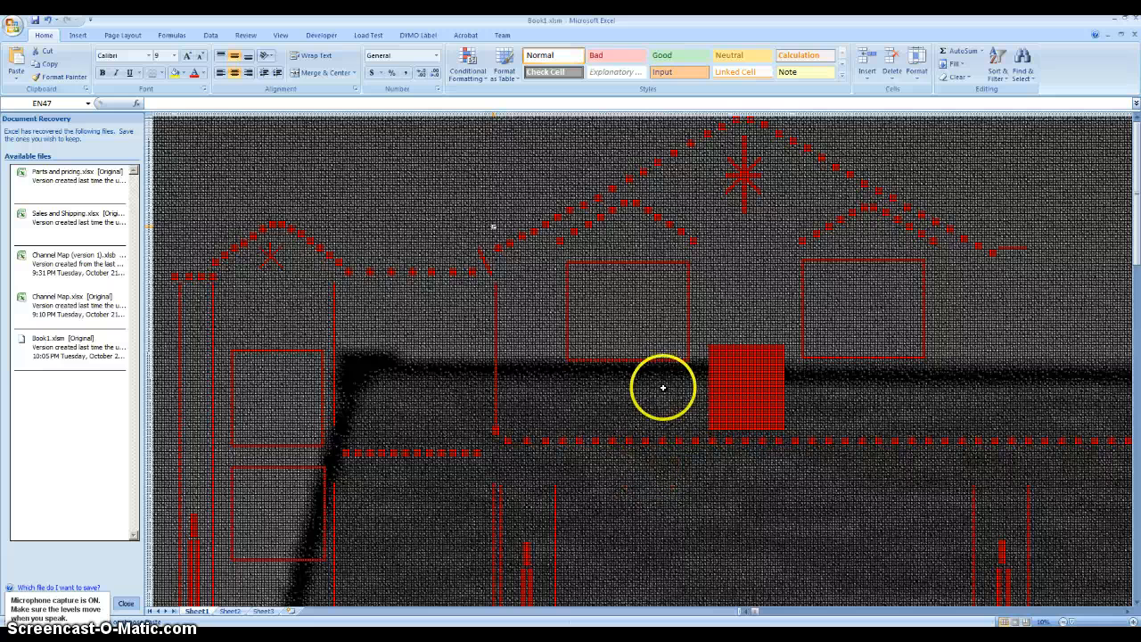
left_click(669, 440)
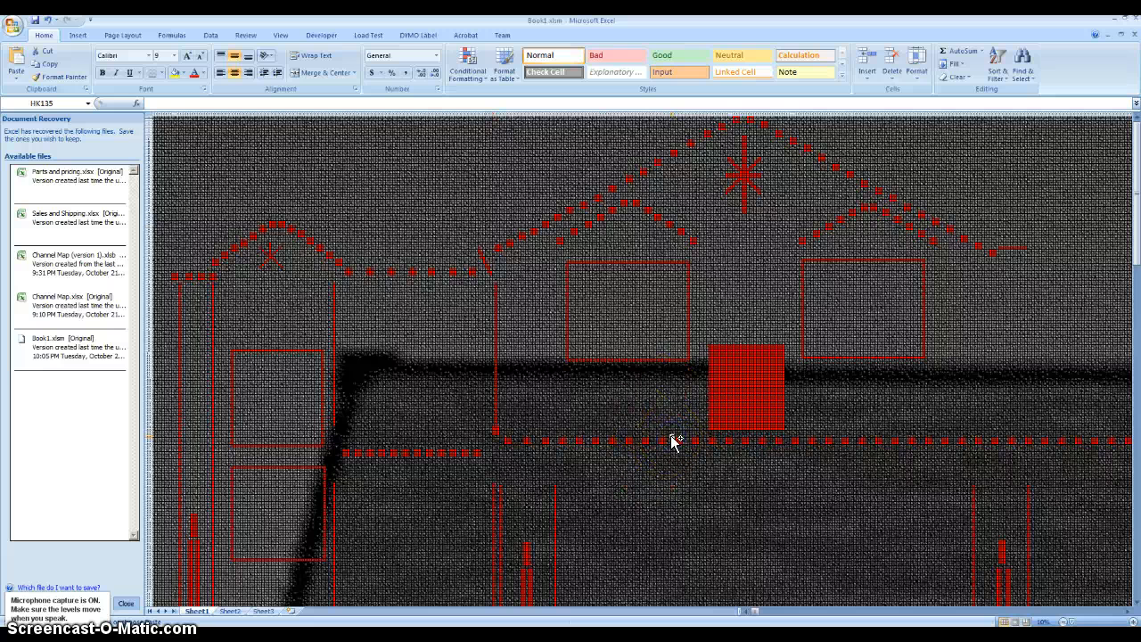
scroll(671, 439, "up", 1)
scroll(671, 435, "up", 2)
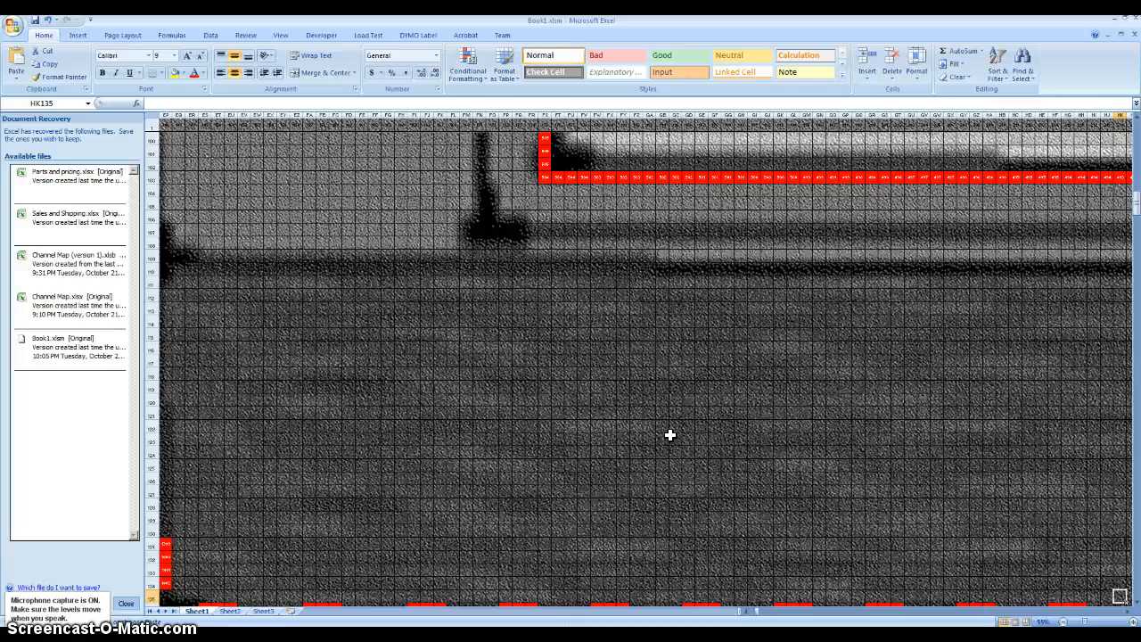
scroll(671, 435, "up", 20)
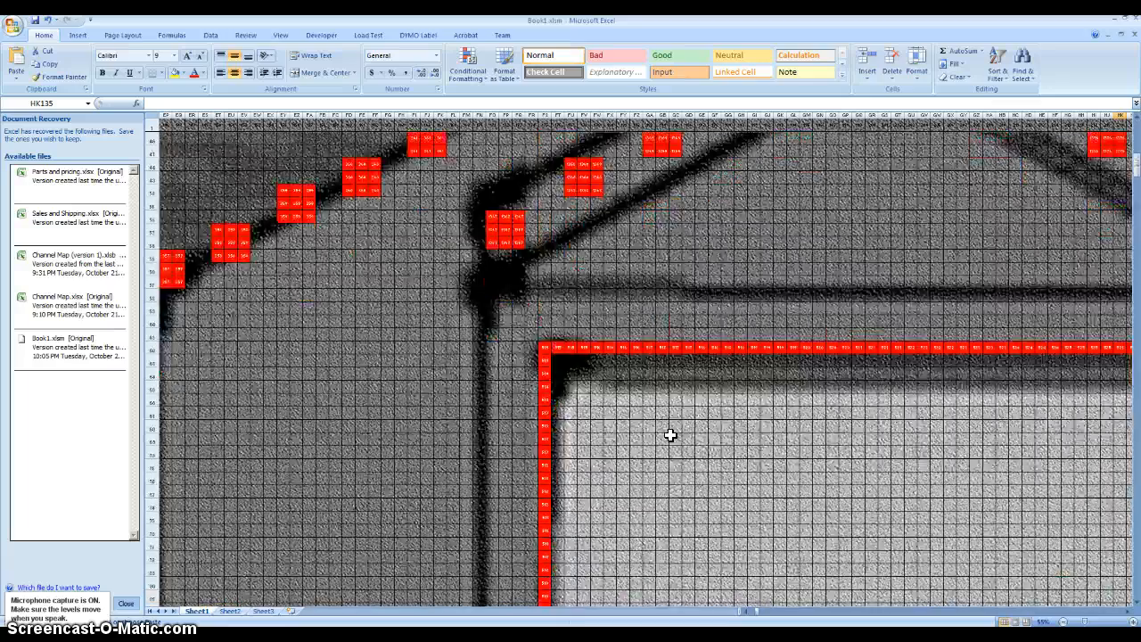
scroll(671, 435, "up", 2)
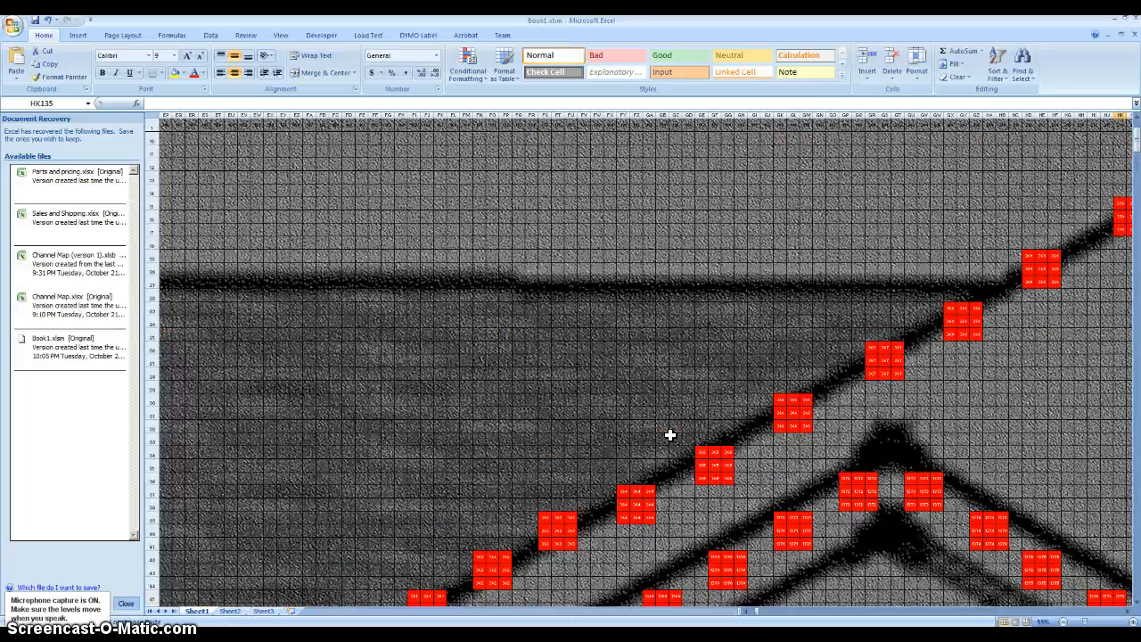
scroll(671, 435, "down", 5)
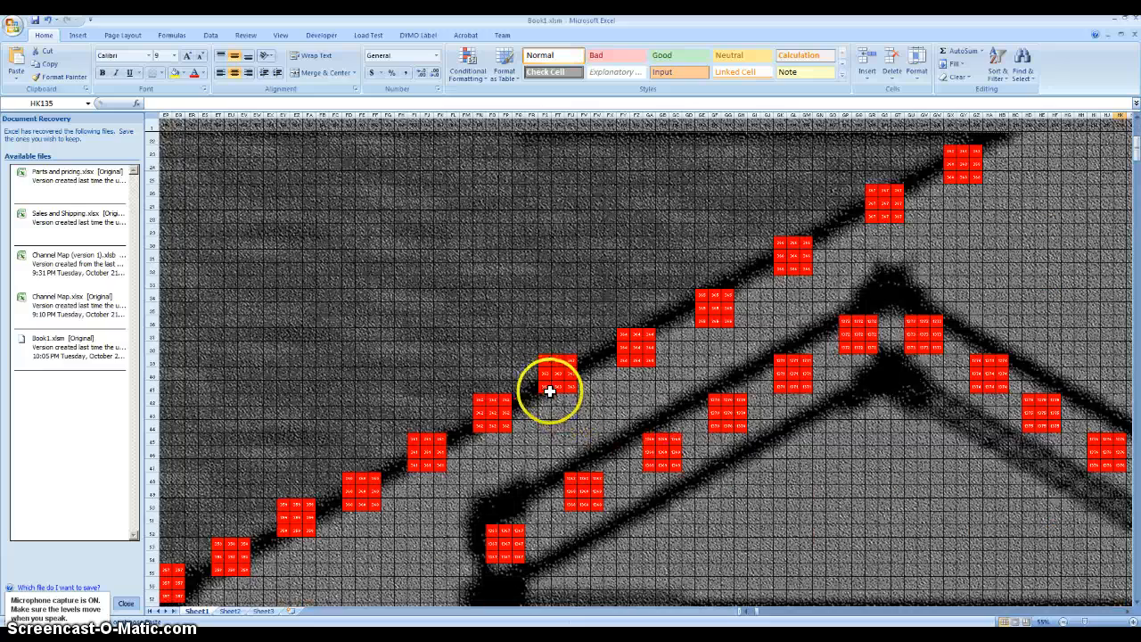
scroll(550, 391, "up", 3, "ctrl")
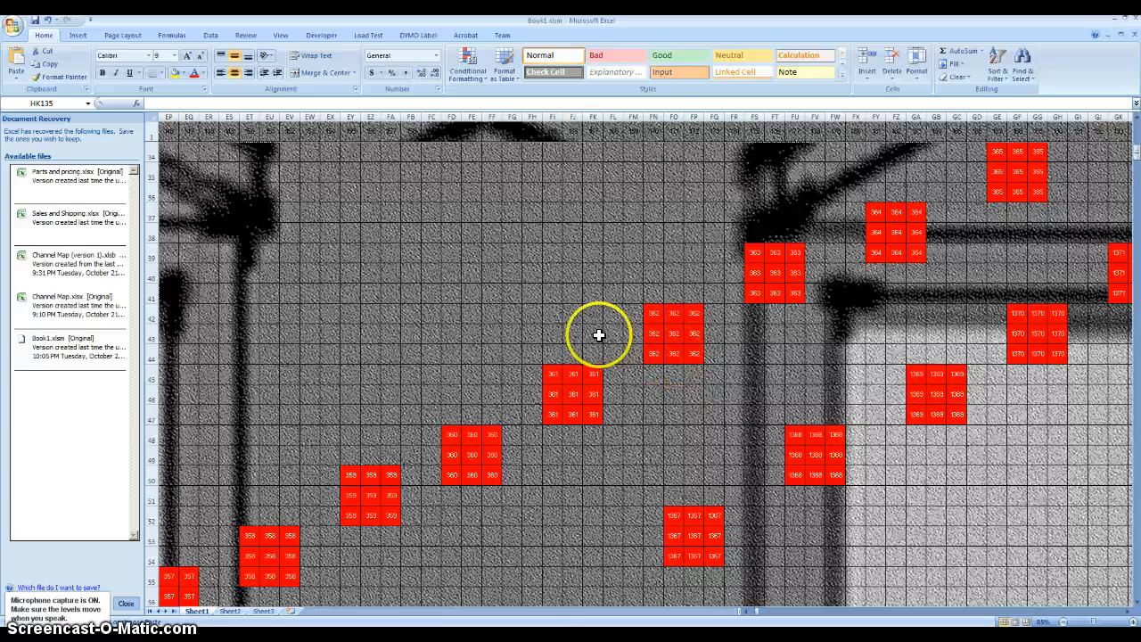
scroll(599, 334, "down", 1)
scroll(598, 334, "down", 1)
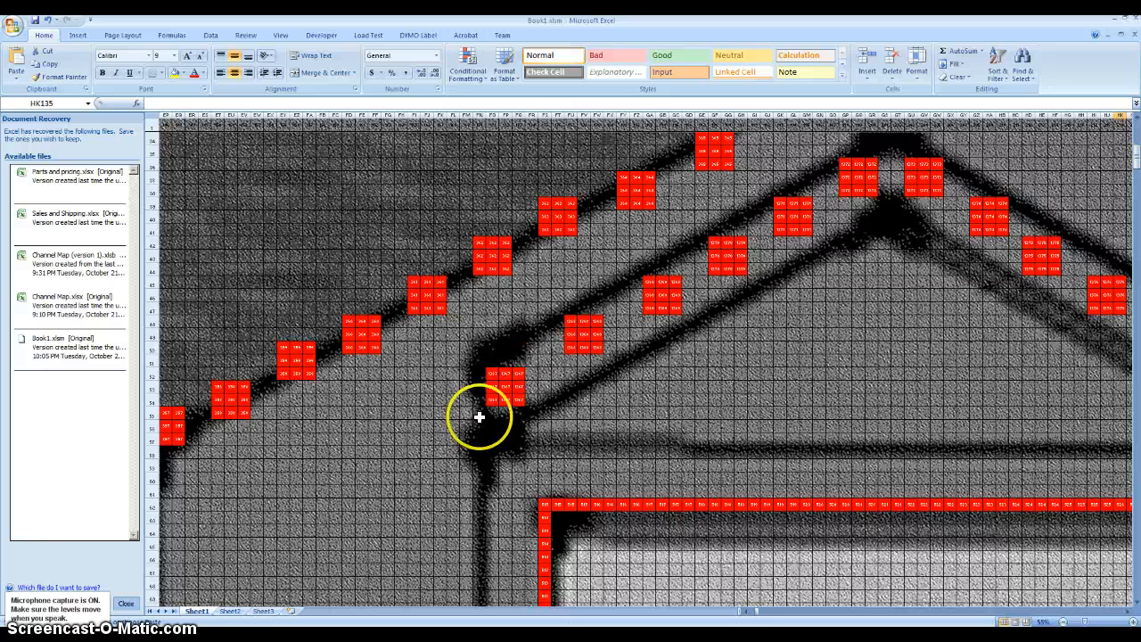
scroll(459, 437, "down", 10)
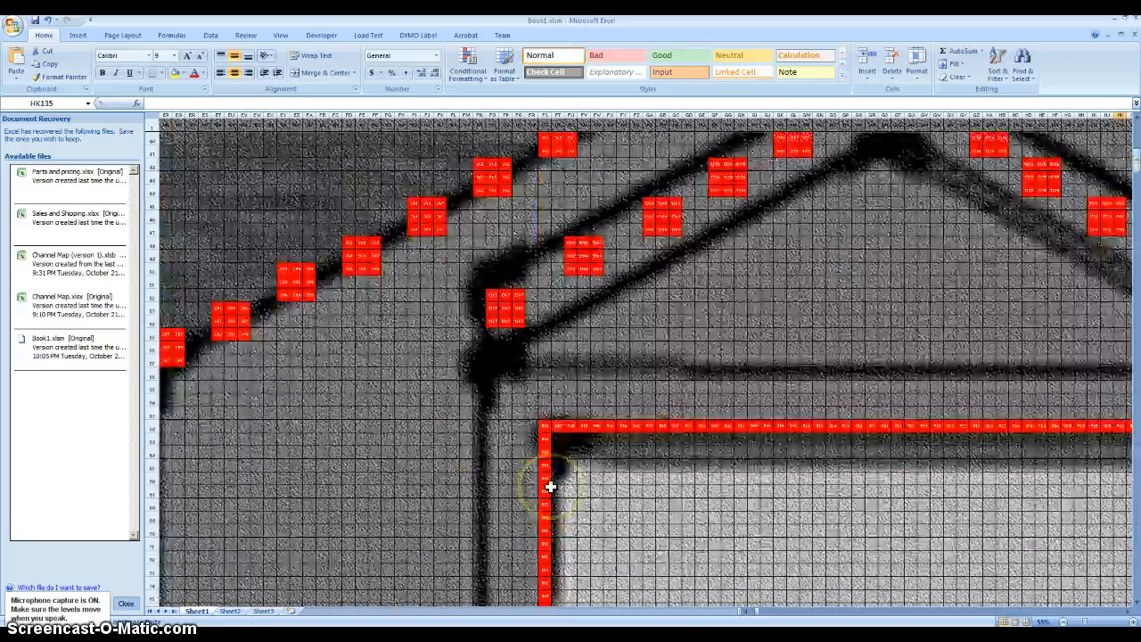
scroll(550, 484, "up", 5)
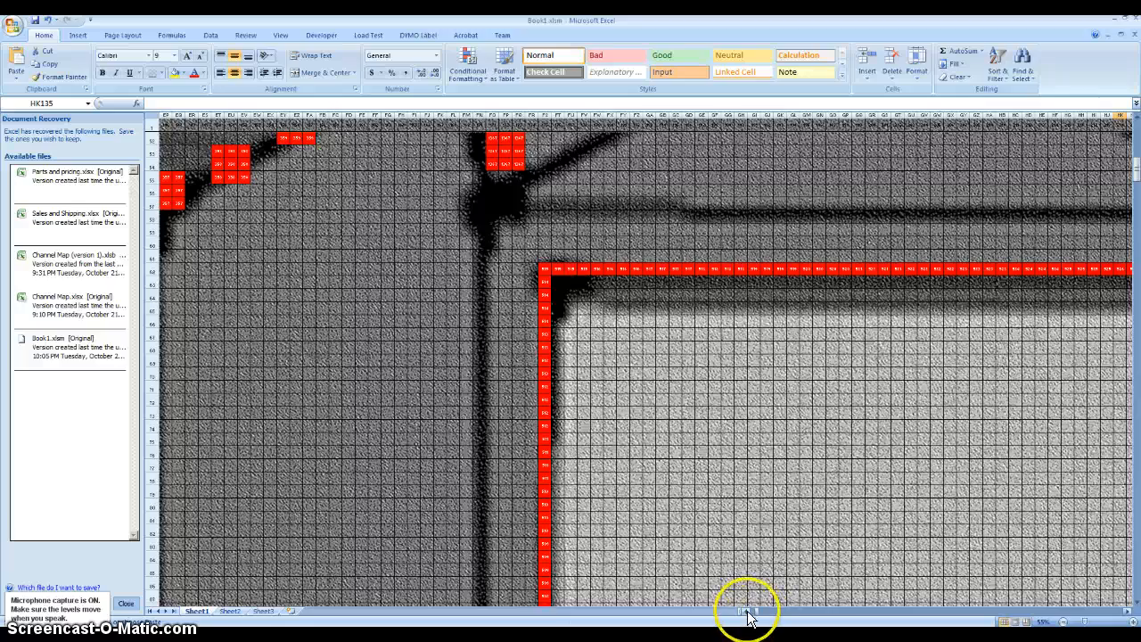
- Examine the numbering of the vertical red line of cells in column EO below the roof corner
left_click(746, 611)
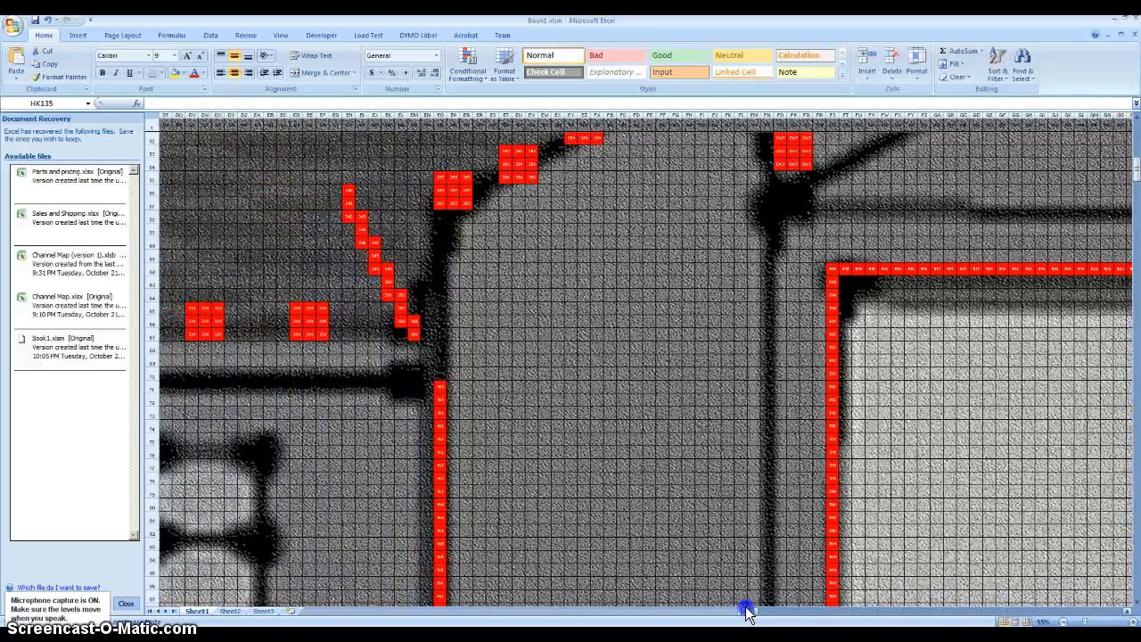
scroll(542, 502, "down", 14)
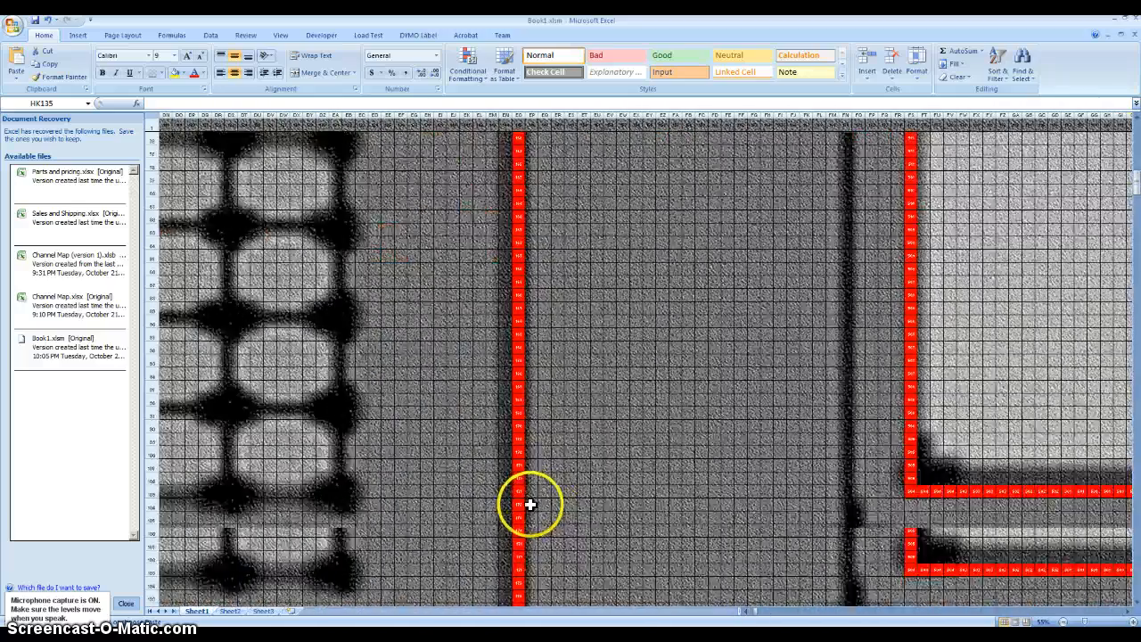
scroll(529, 507, "down", 4)
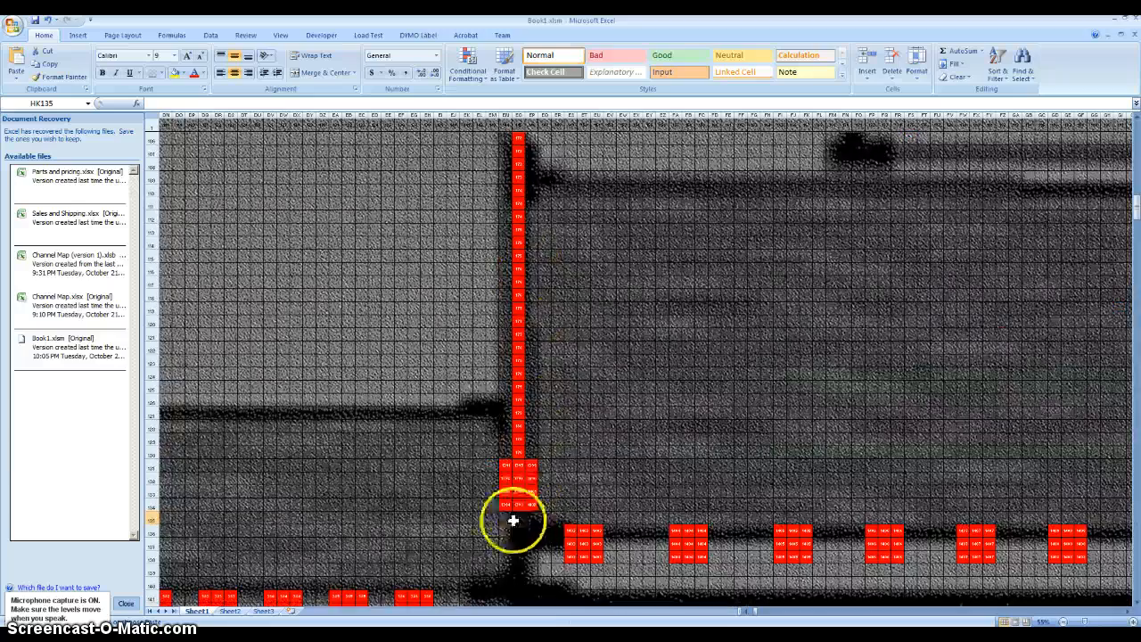
scroll(519, 477, "up", 15)
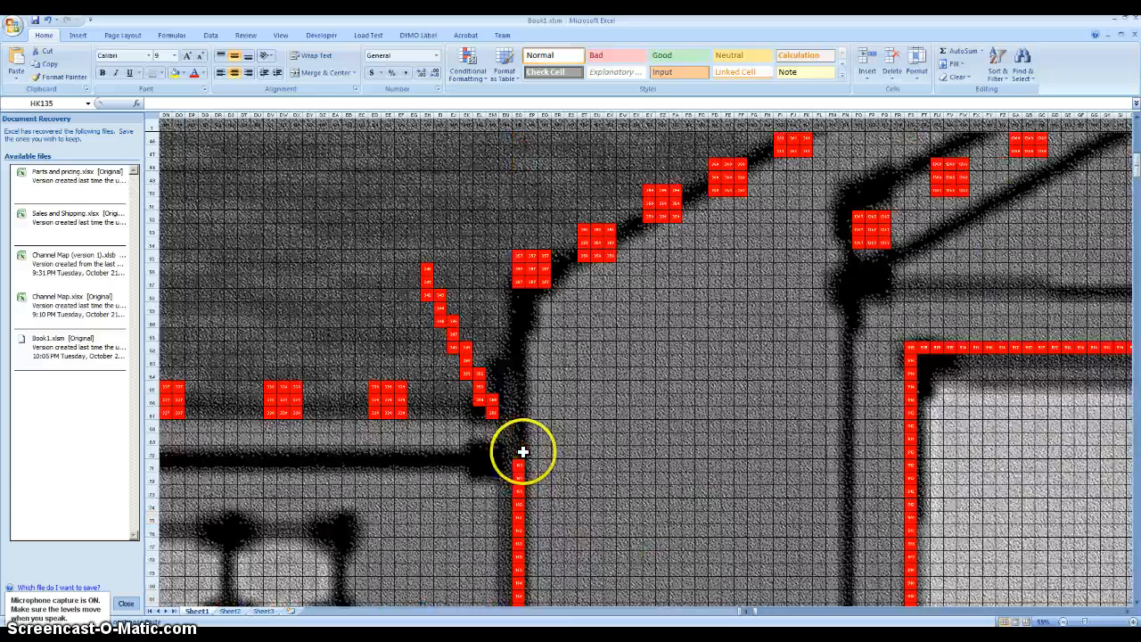
scroll(519, 518, "down", 8)
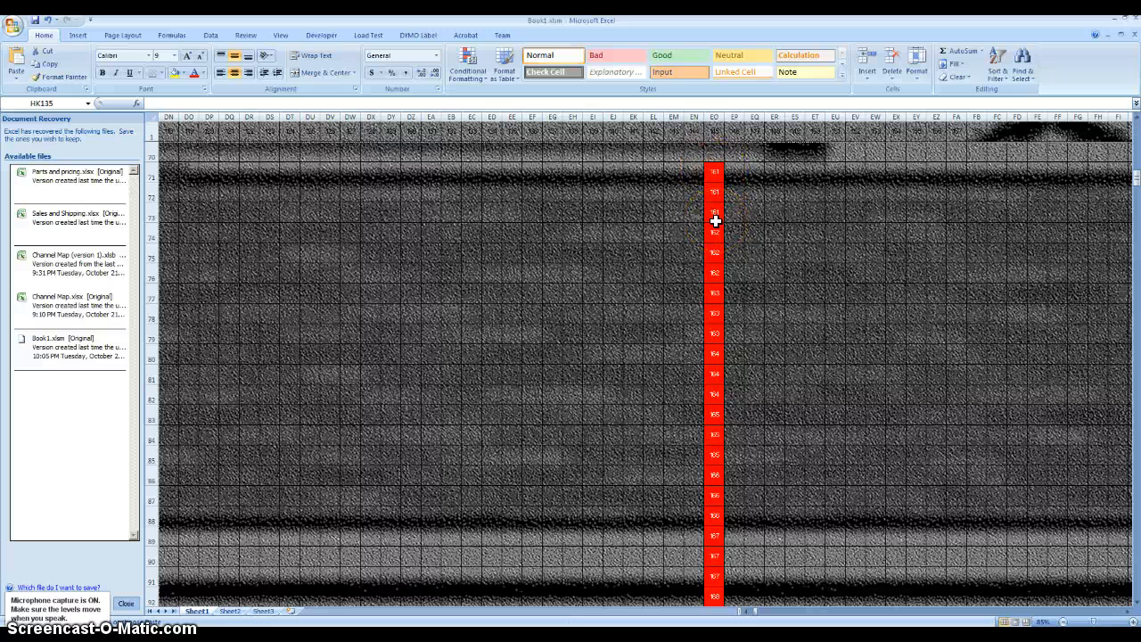
left_click(706, 378)
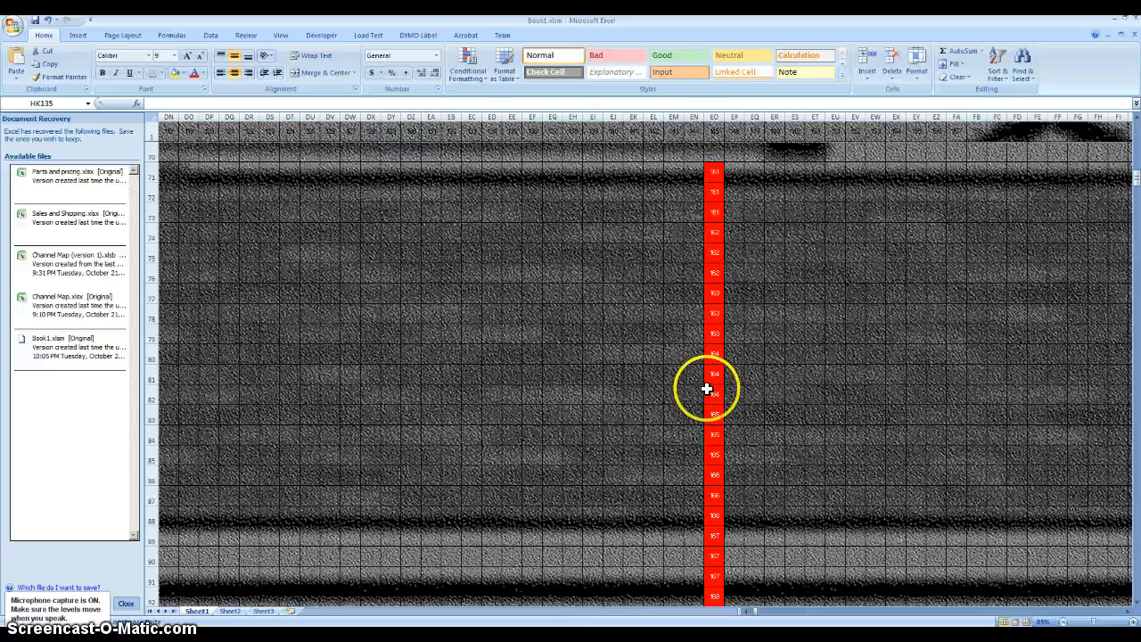
scroll(713, 397, "down", 1)
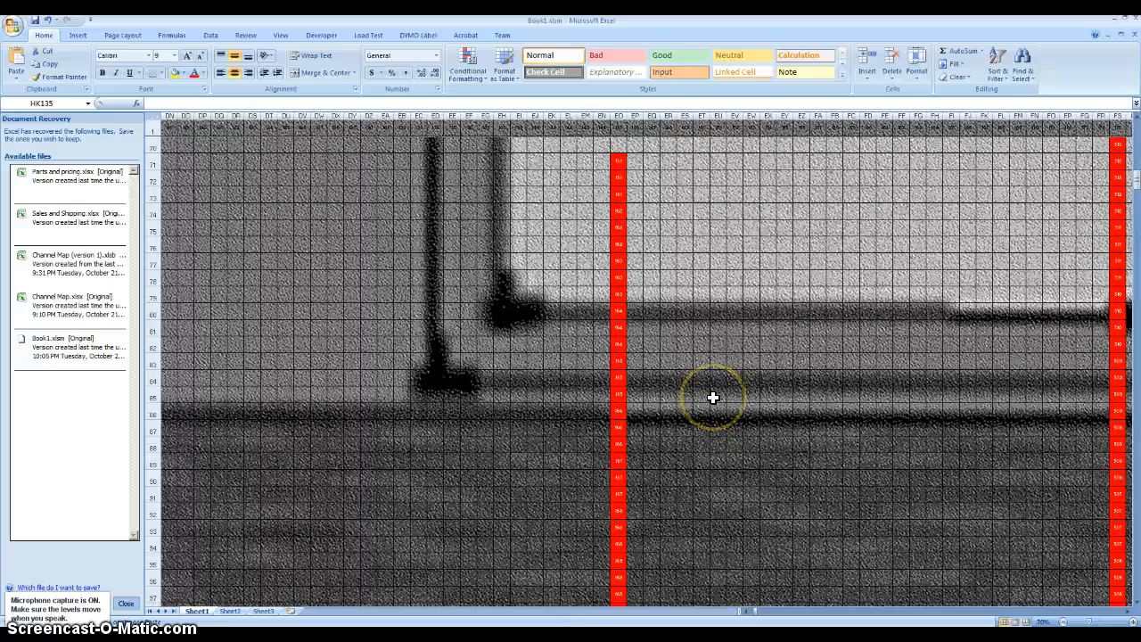
scroll(714, 398, "down", 1)
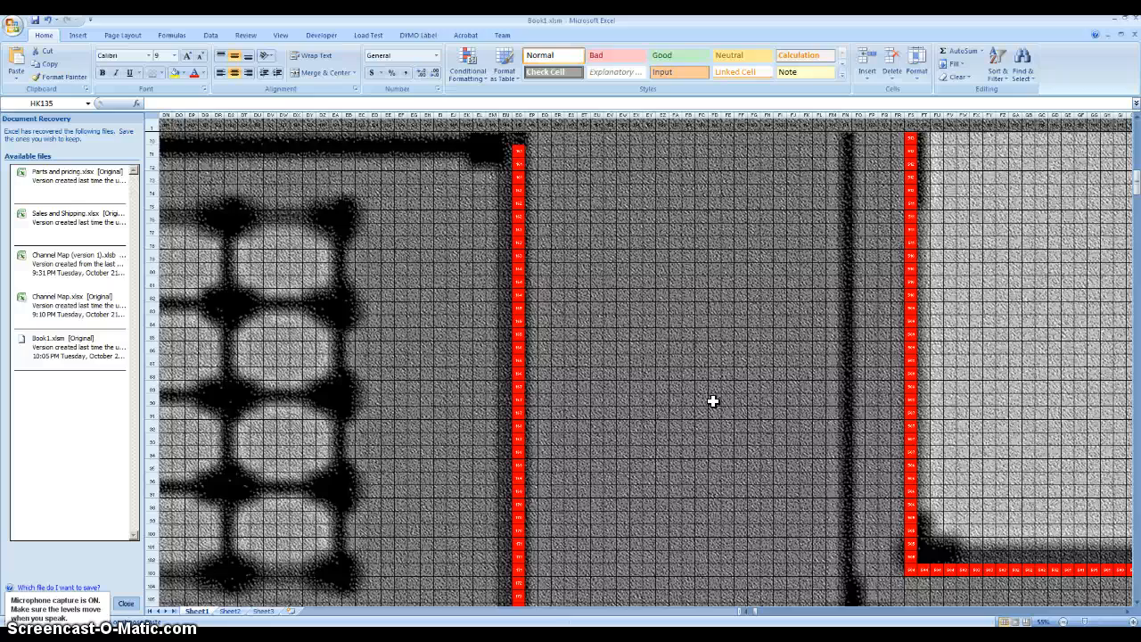
scroll(711, 403, "down", 8)
- Inspect the 3×3 block of 357 cells at the roofline's lower end and the diagonal cells beside it
scroll(692, 454, "up", 10)
scroll(692, 454, "up", 12)
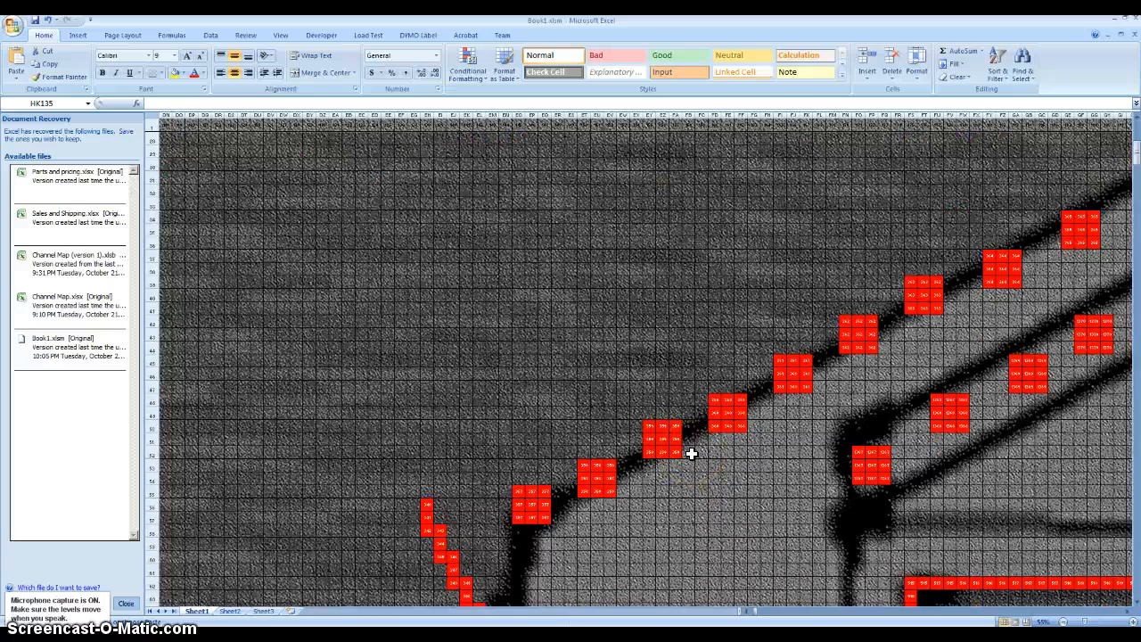
scroll(692, 454, "down", 2)
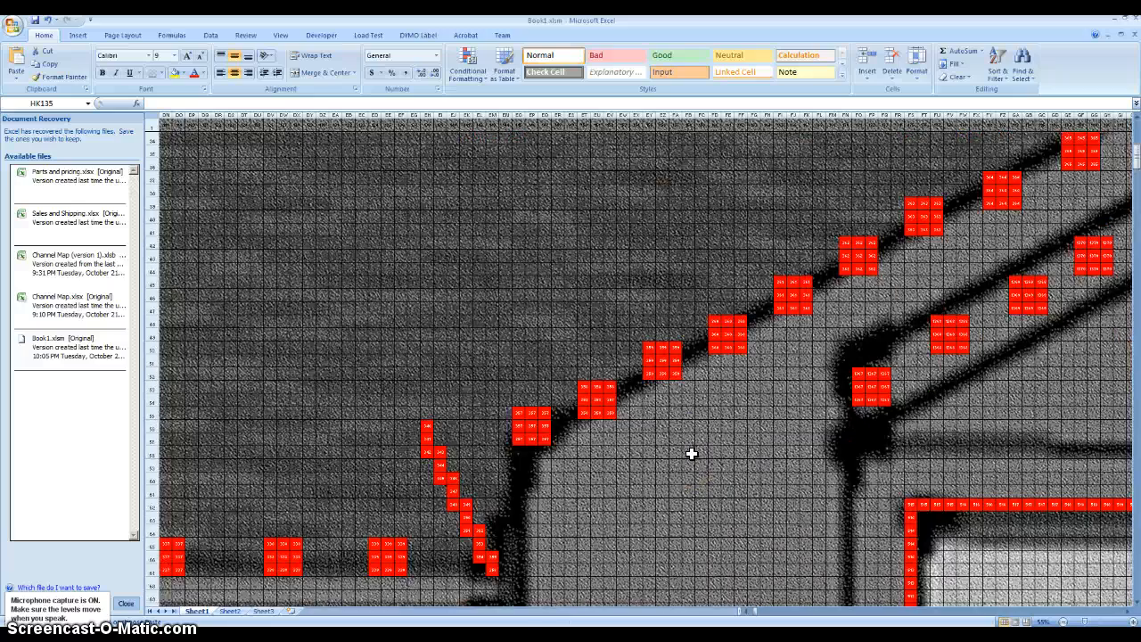
left_click(542, 438)
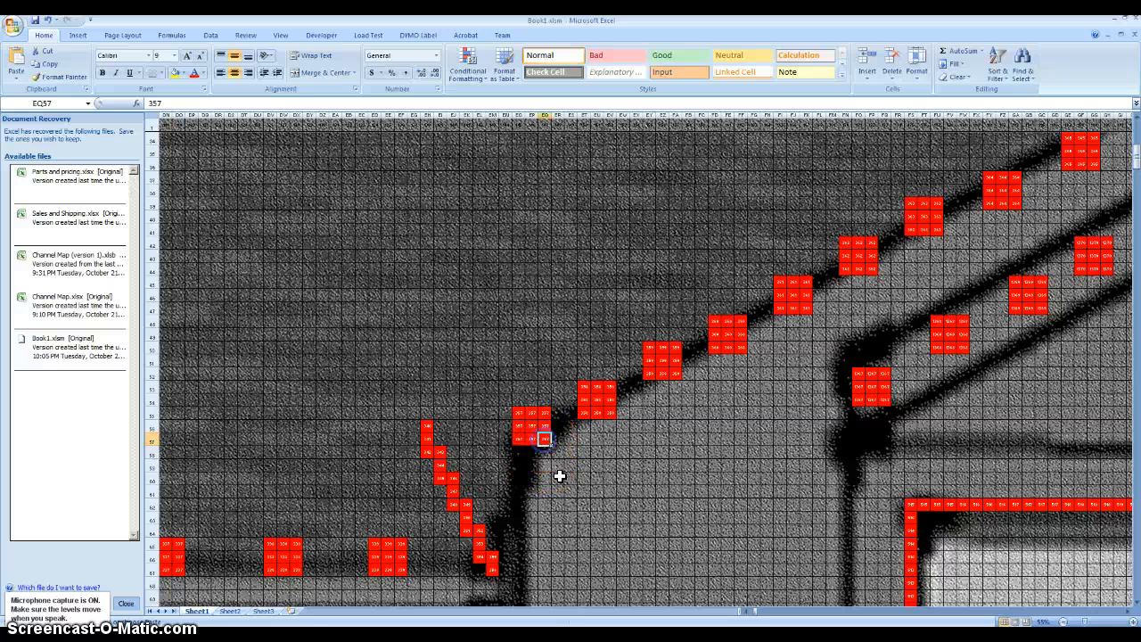
scroll(555, 494, "up", 2, "ctrl")
scroll(701, 461, "down", 4)
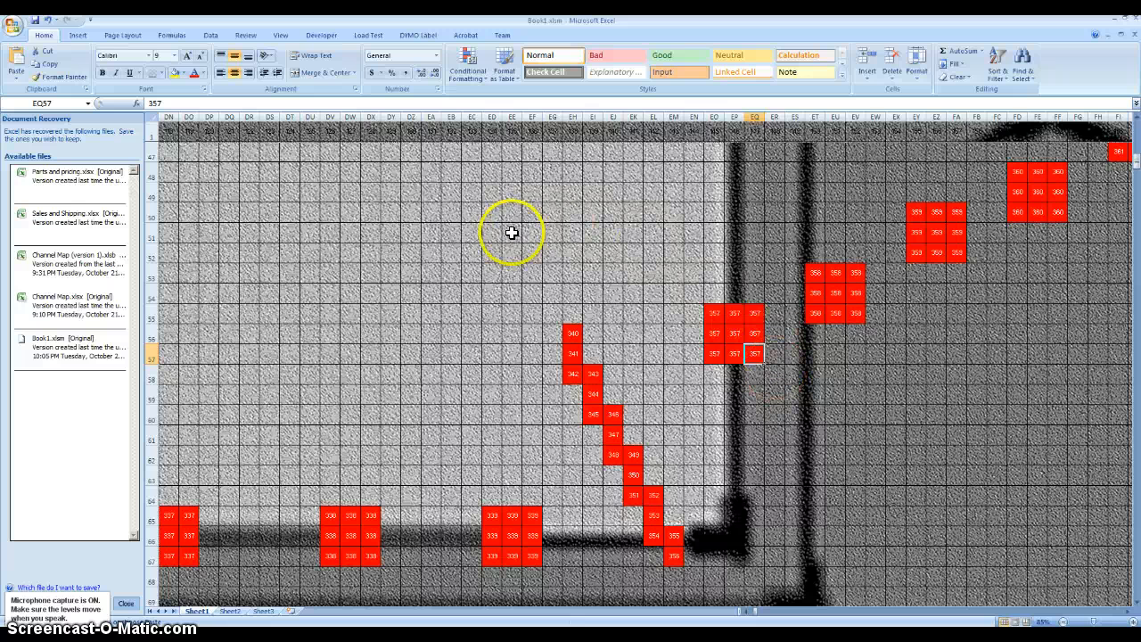
left_click(473, 232)
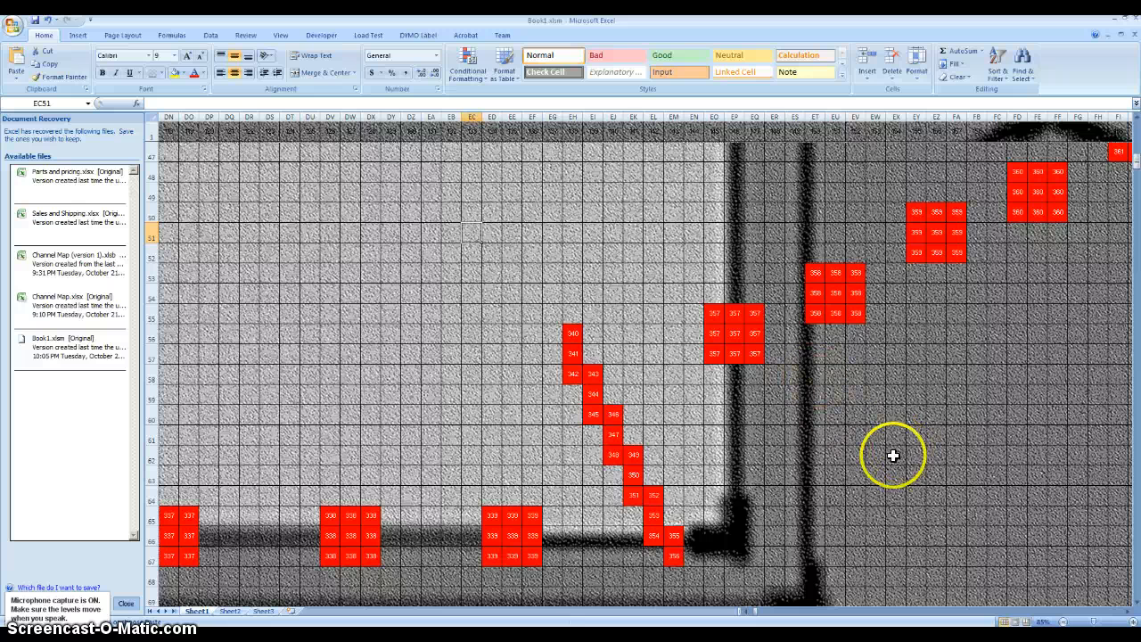
- Mark four 3×3 node blocks numbered 358 to 361 in the empty cells below the existing roofline blocks, starting at EU58
left_click(837, 376)
left_click_drag(836, 377, 880, 415)
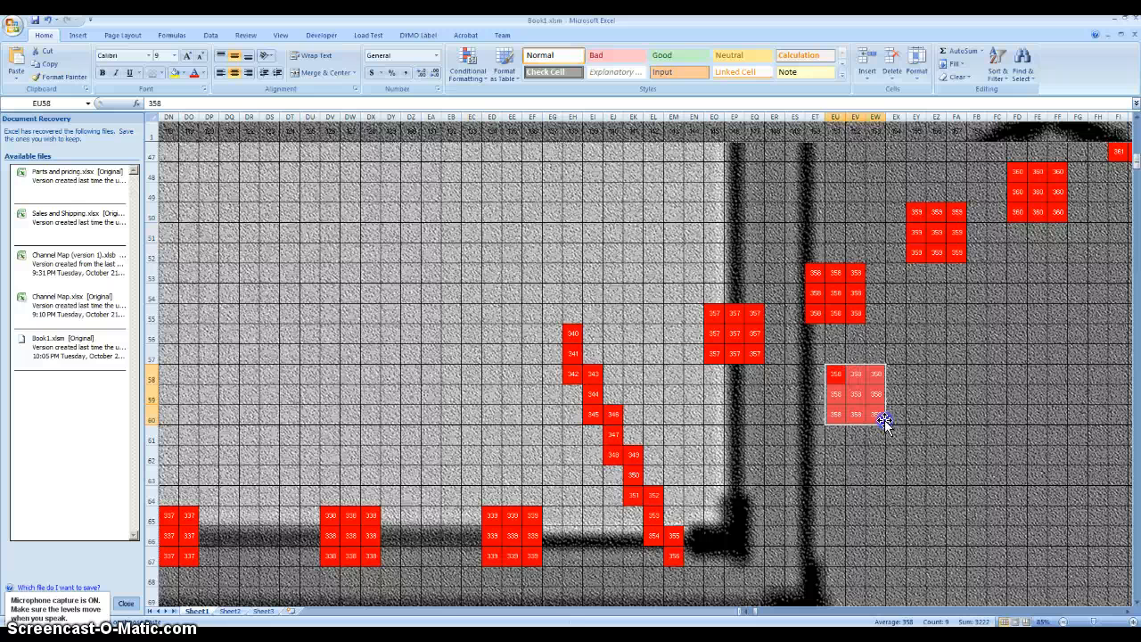
left_click(914, 452)
left_click_drag(914, 452, 1040, 556)
left_click_drag(923, 556, 871, 586)
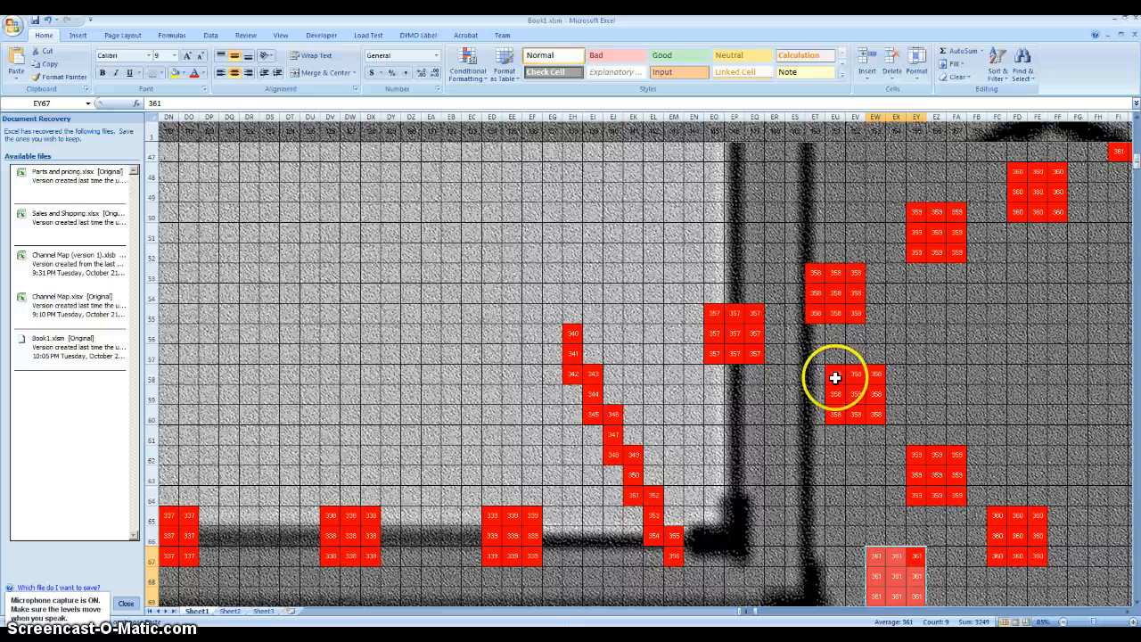
- Delete the newly added 3×3 block of 358 cells starting at EU58
left_click_drag(835, 375, 866, 410)
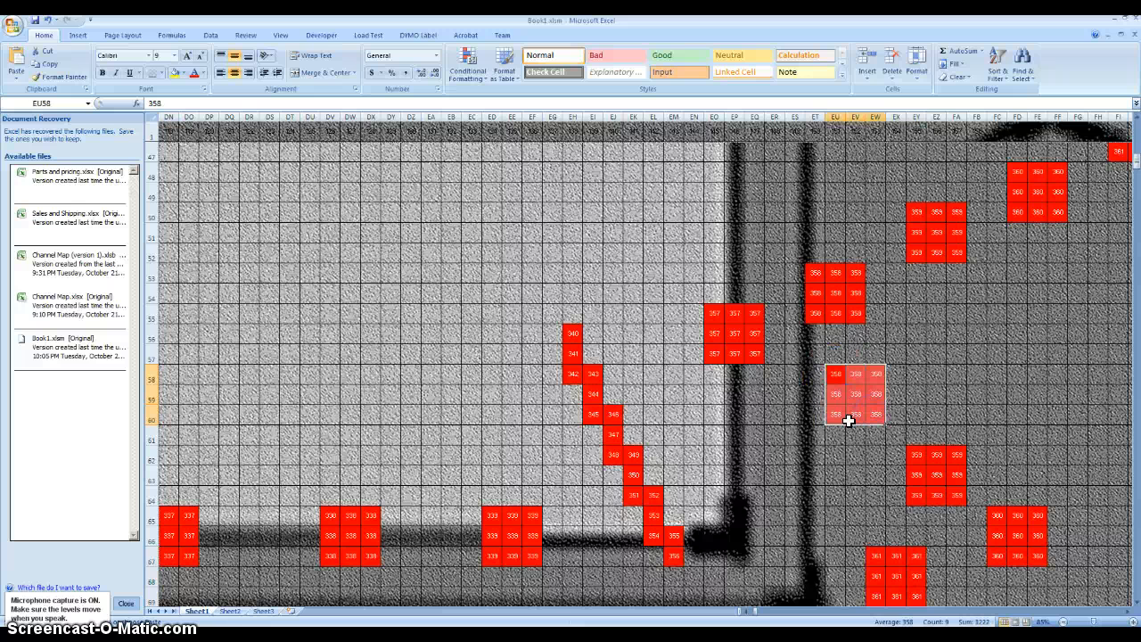
key("Delete")
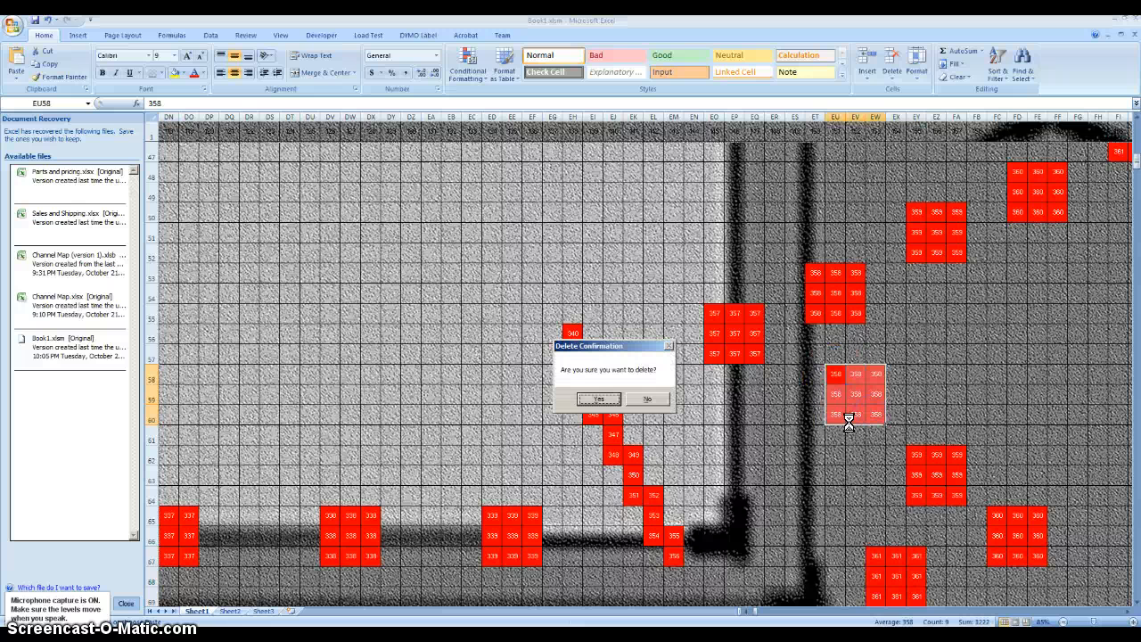
key("Return")
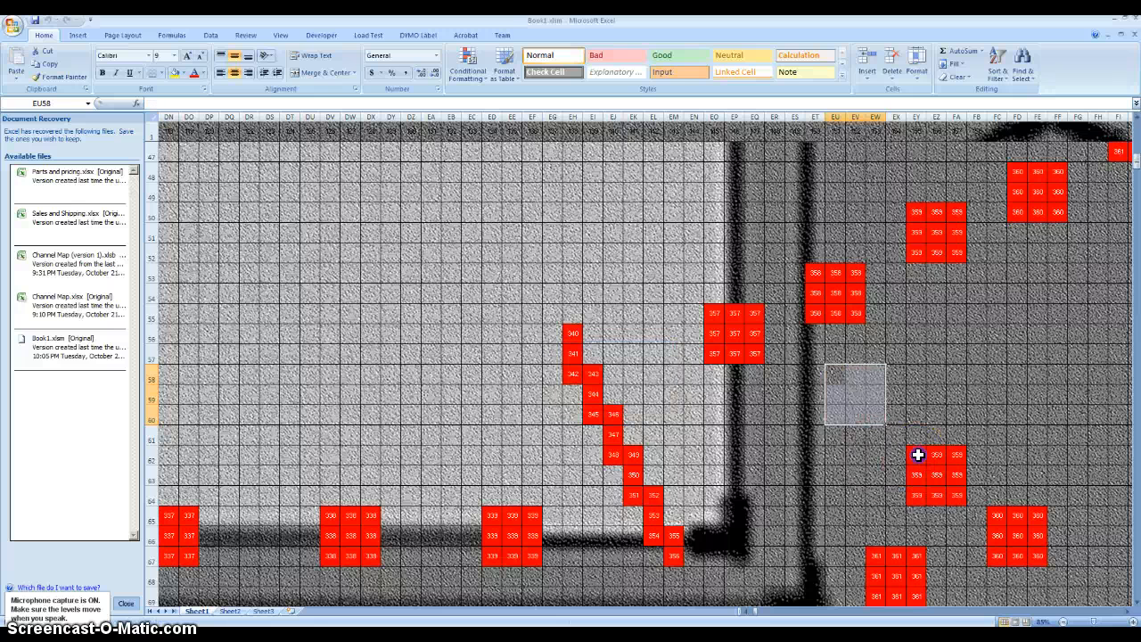
- Delete the newly added 3×3 blocks of 359 cells starting at EY62 and 360 cells starting at FC65
left_click_drag(918, 455, 952, 490)
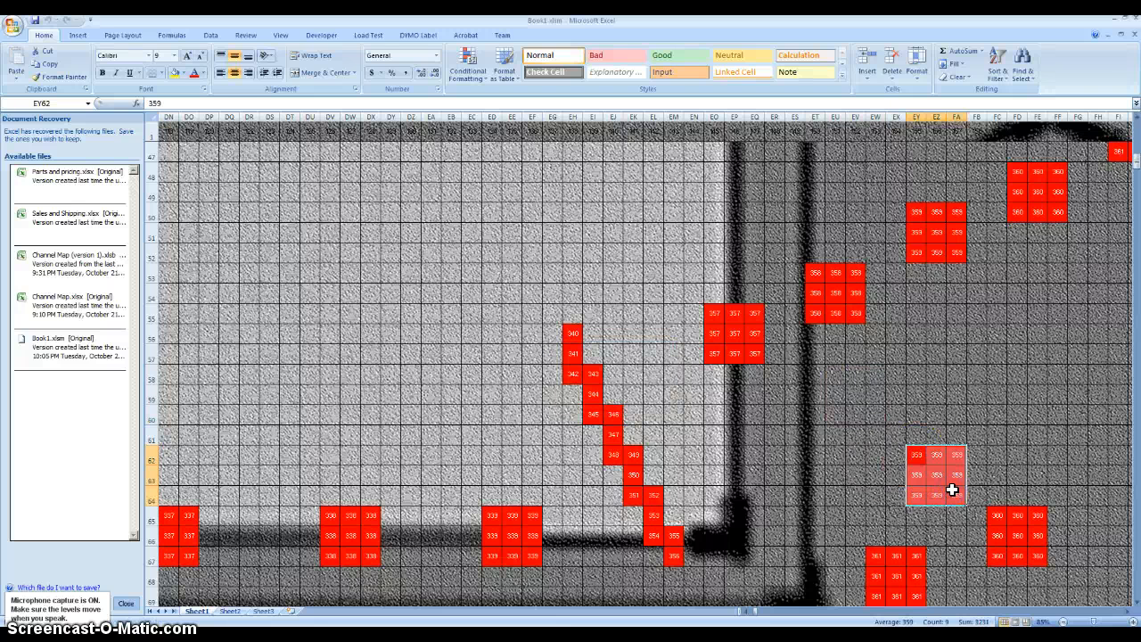
key("Delete")
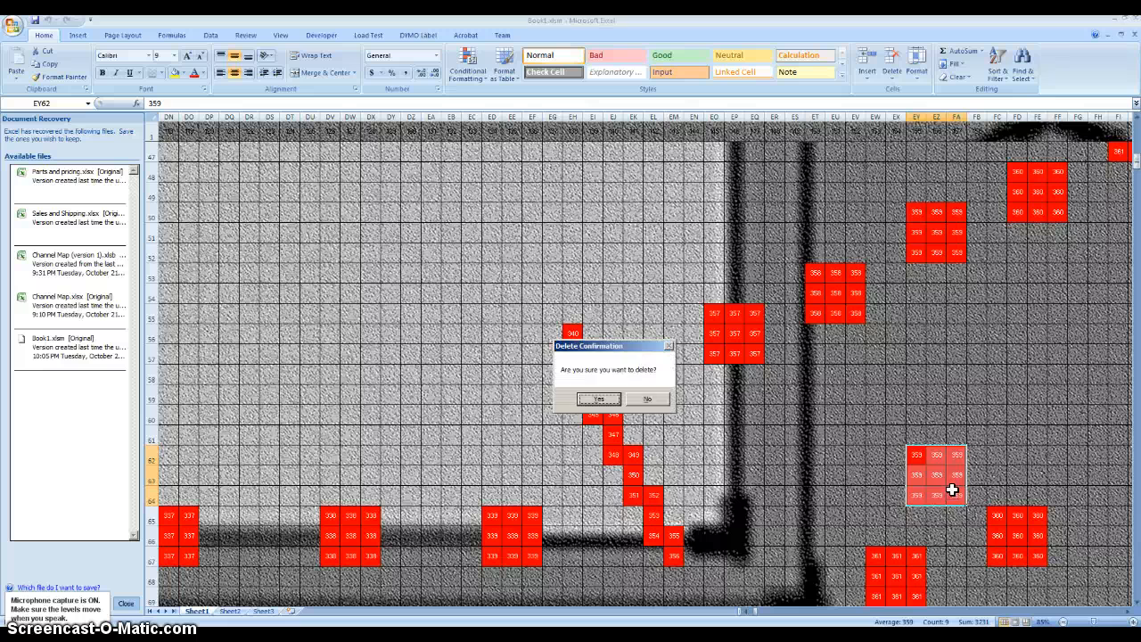
key("Return")
left_click(1004, 513)
left_click_drag(1015, 535, 1035, 547)
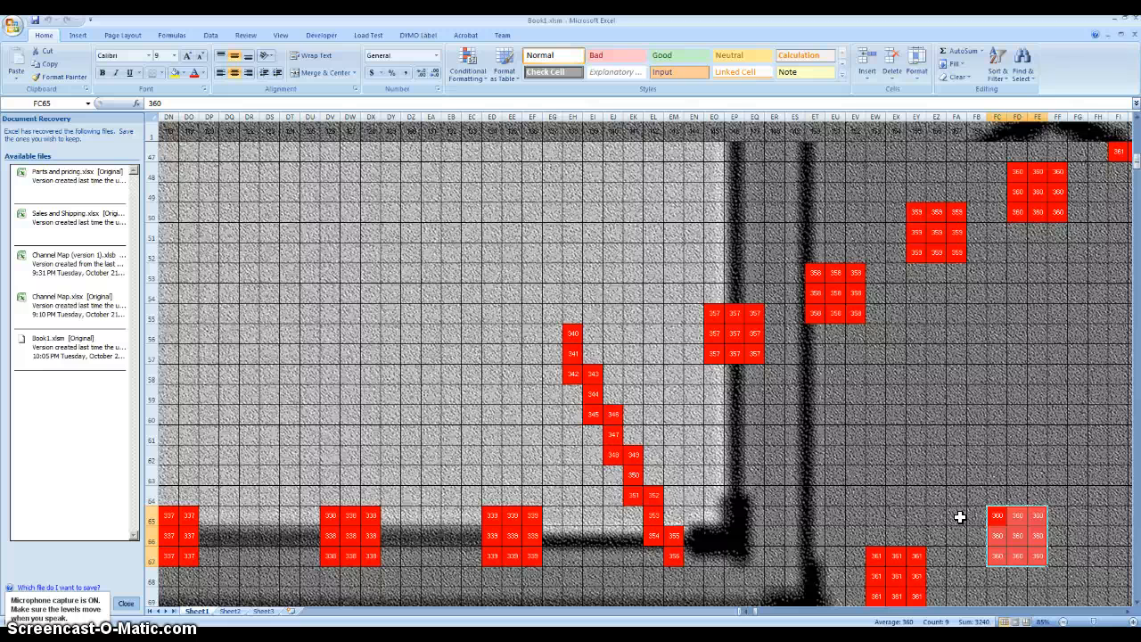
key("Delete")
key("Return")
- Delete the newly added 3×3 block of 361 cells starting at EW67
scroll(958, 520, "down", 2)
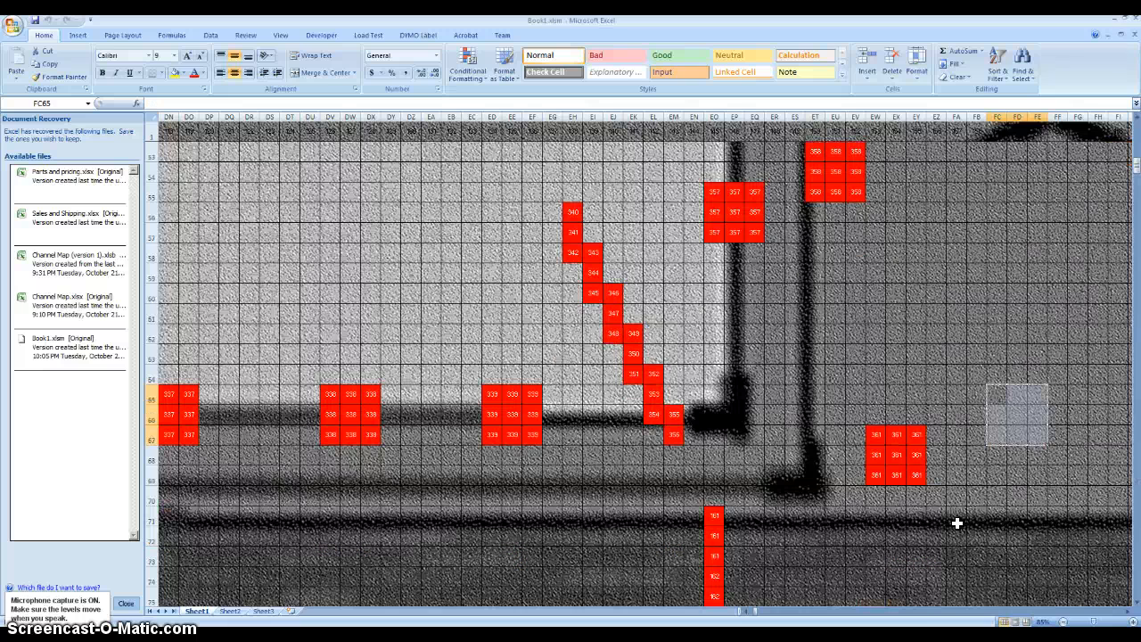
left_click(861, 445)
left_click_drag(876, 436, 918, 472)
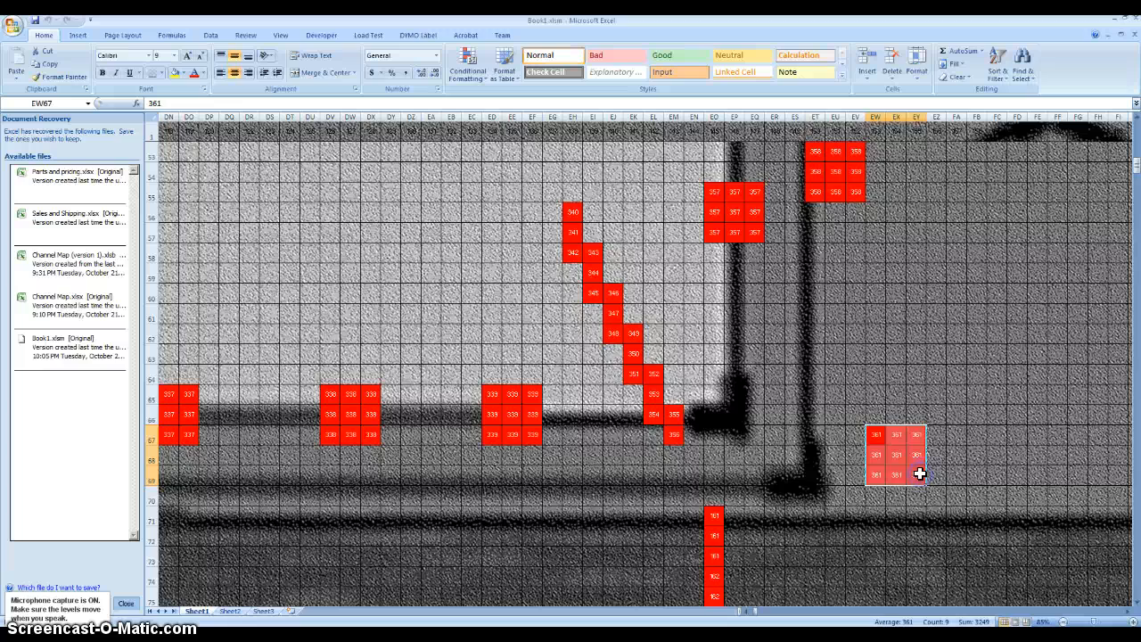
key("Delete")
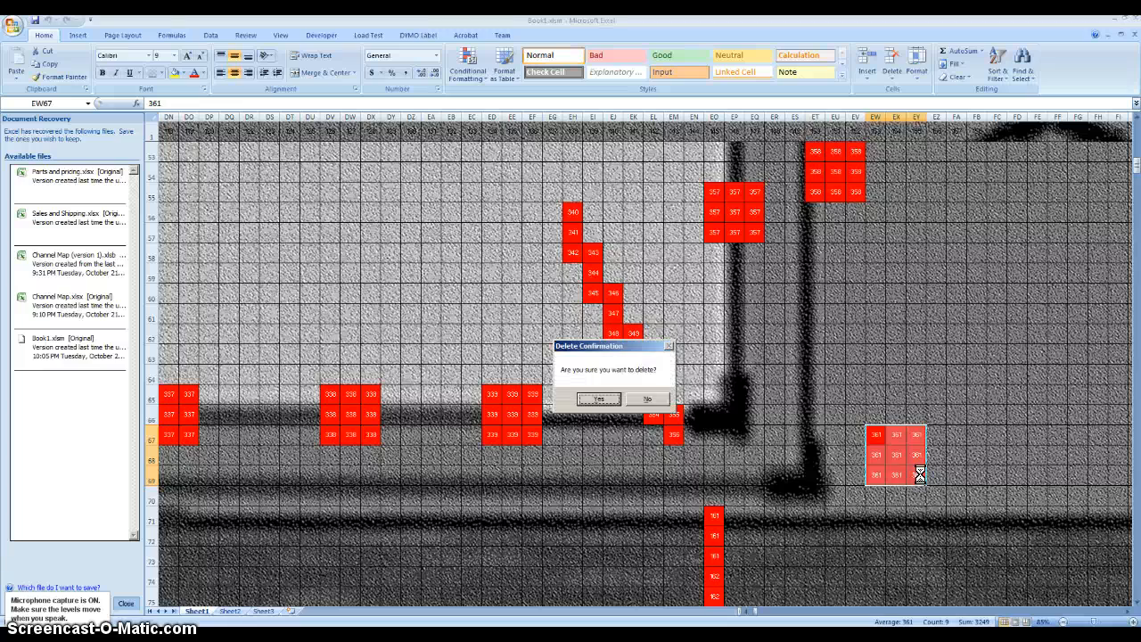
left_click(609, 400)
- Run the repeat-value macro with empty cell DS45 selected and accept the proposed values
scroll(629, 464, "up", 4)
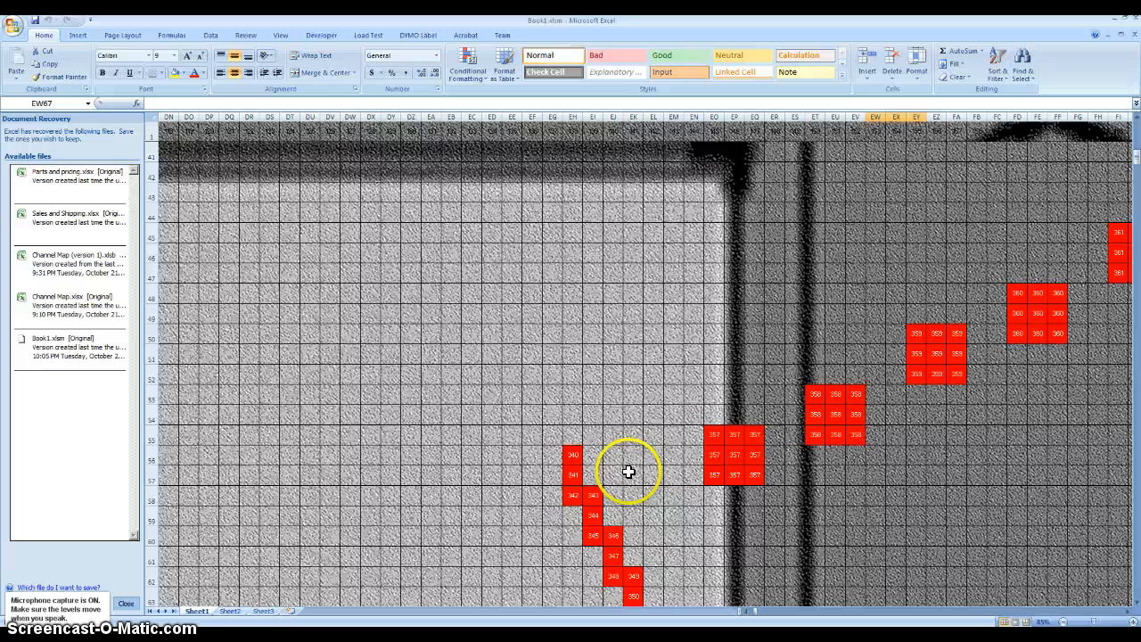
left_click(761, 476)
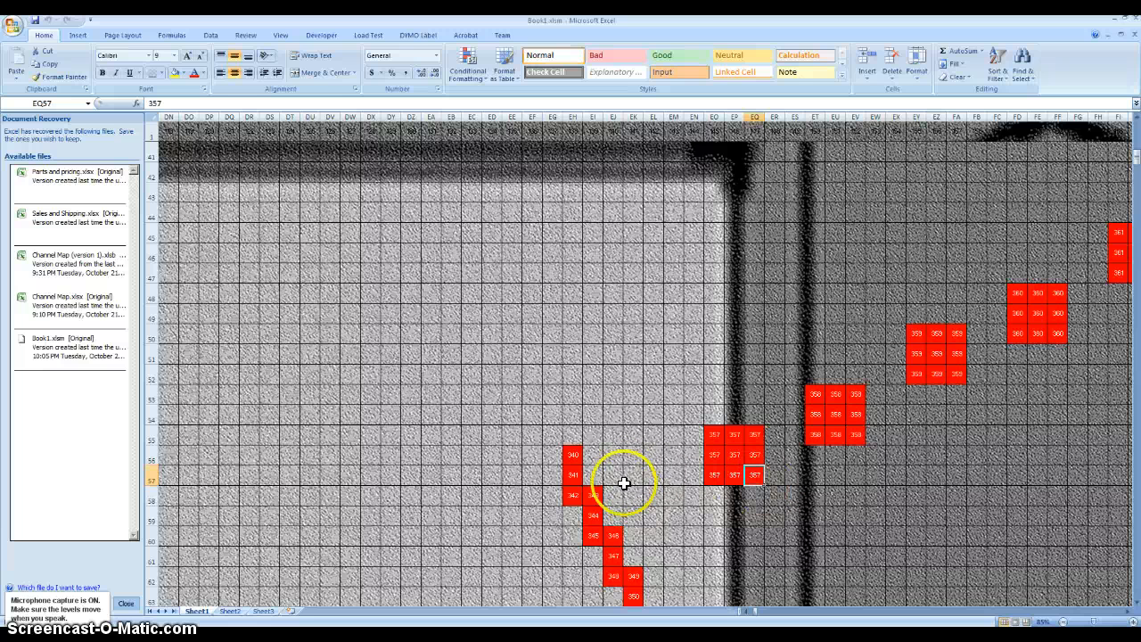
scroll(550, 366, "up", 2)
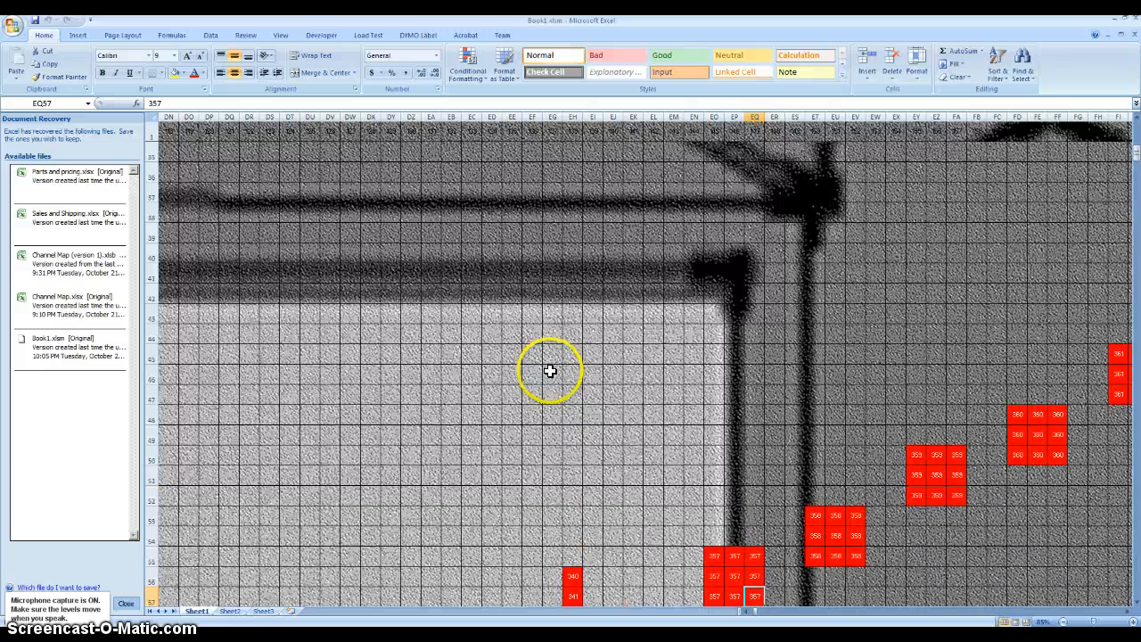
left_click(274, 355)
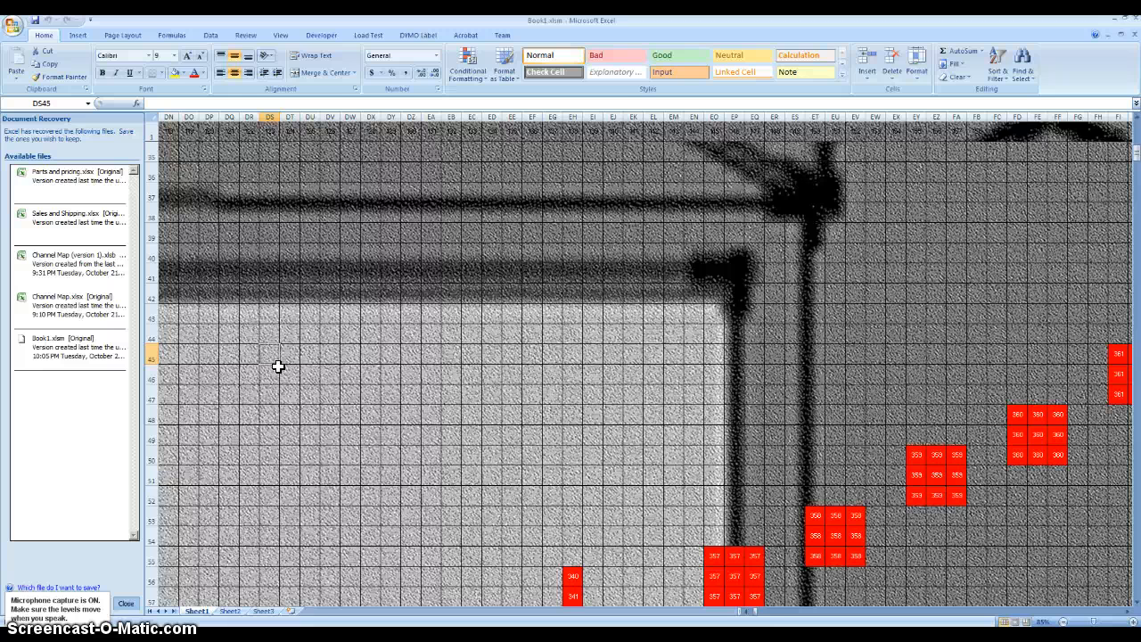
key("ctrl+r")
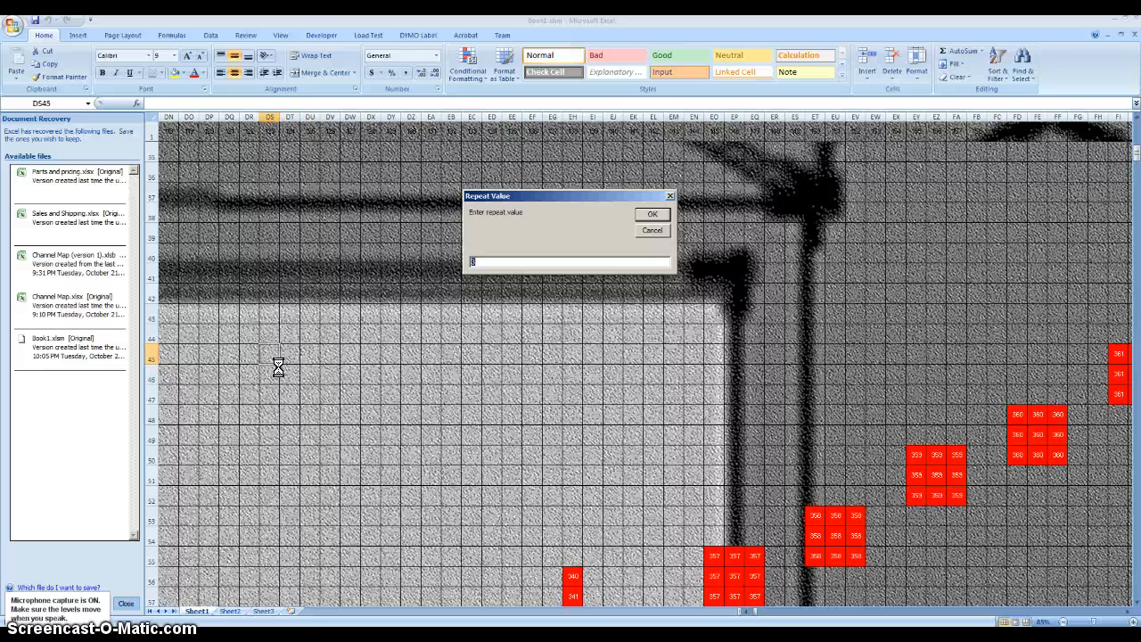
key("Return")
key("Return")
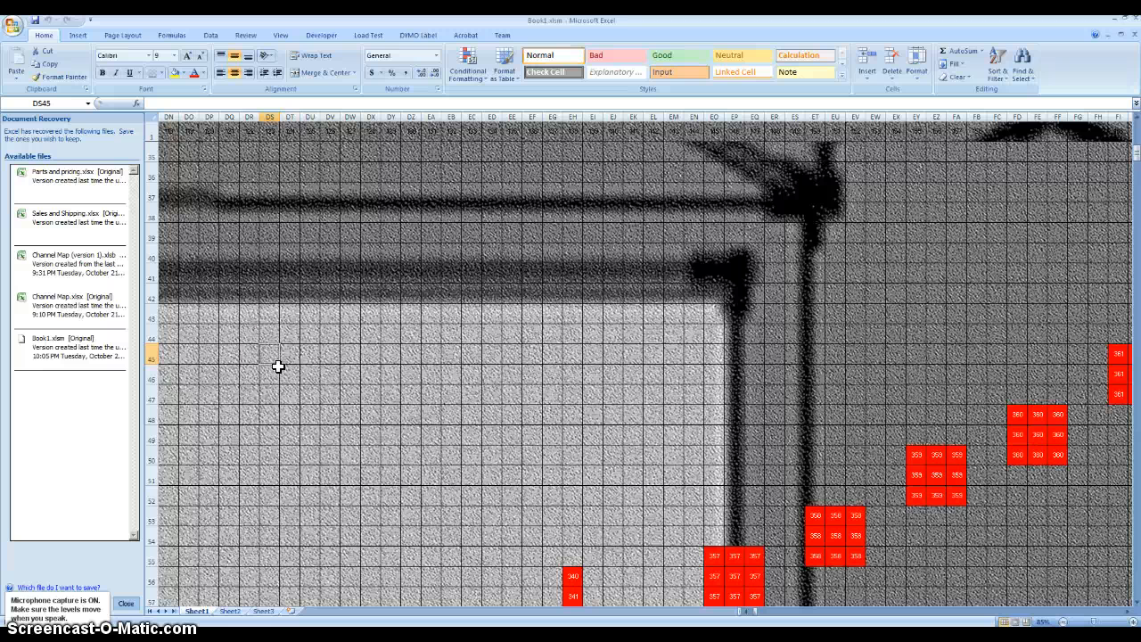
- Try placing a single node cell numbered 358 at DT46, and delete it again
left_click(273, 355)
left_click(276, 365)
left_click(286, 375)
left_click(287, 374)
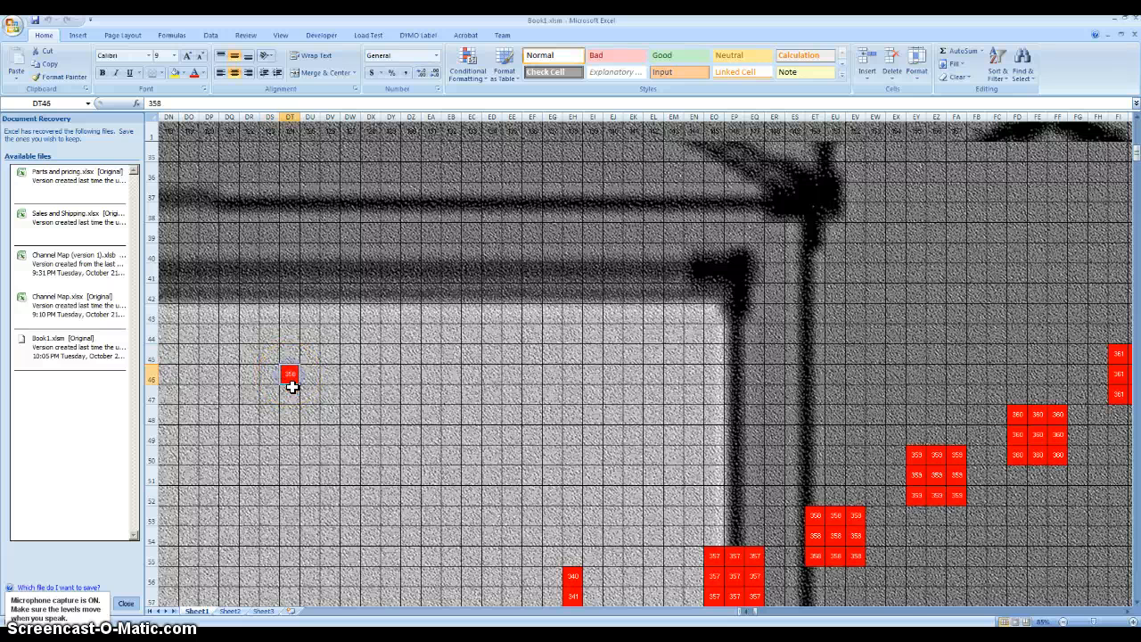
left_click(288, 377)
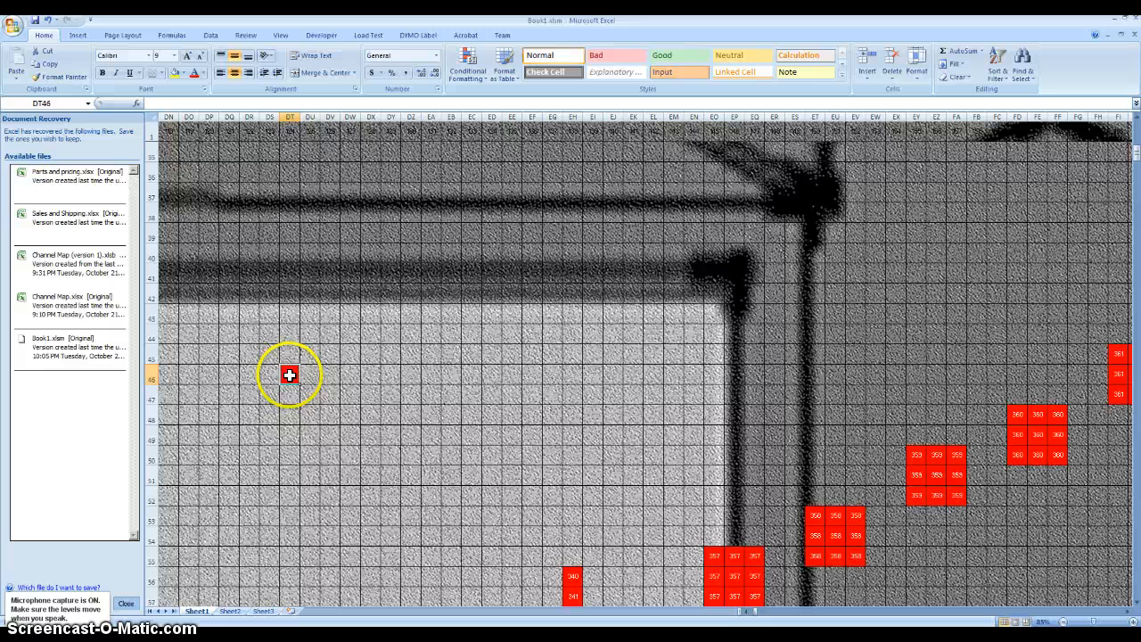
key("Delete")
left_click(597, 400)
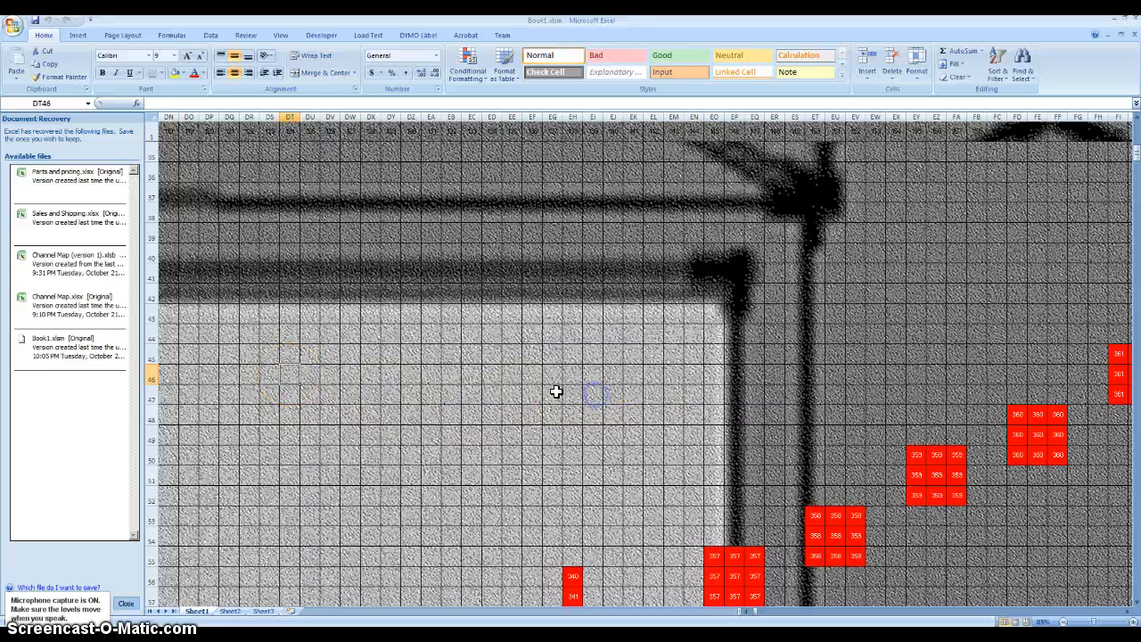
- With DP44 as the starting cell, set the node number to 400 and accept a repeat value of 3 and a string length of 12
left_click(248, 353)
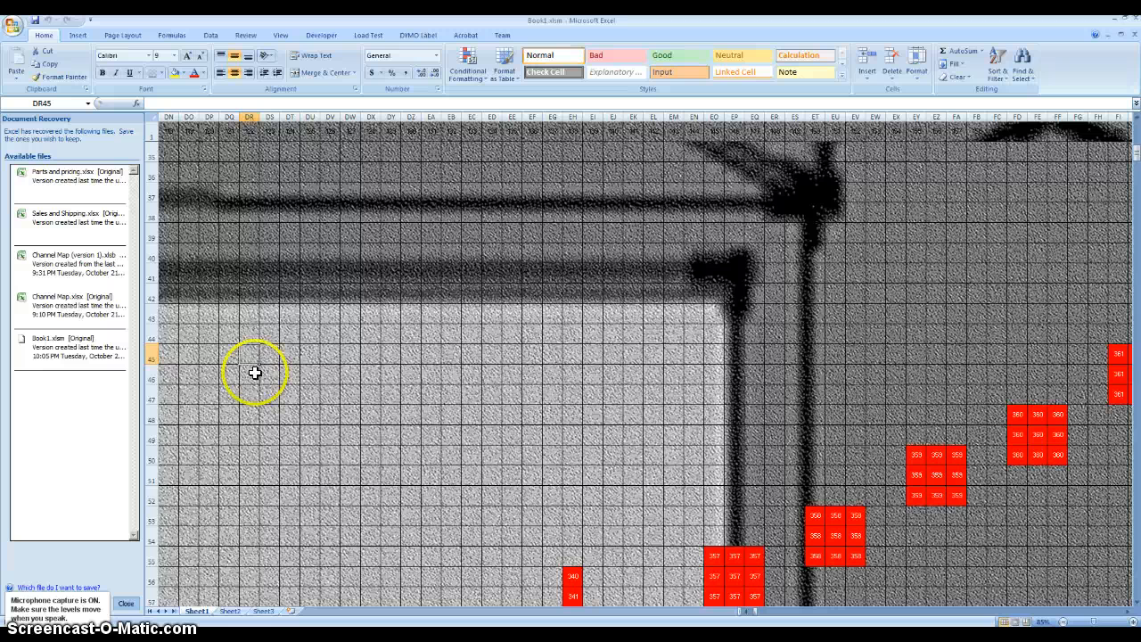
left_click(753, 578)
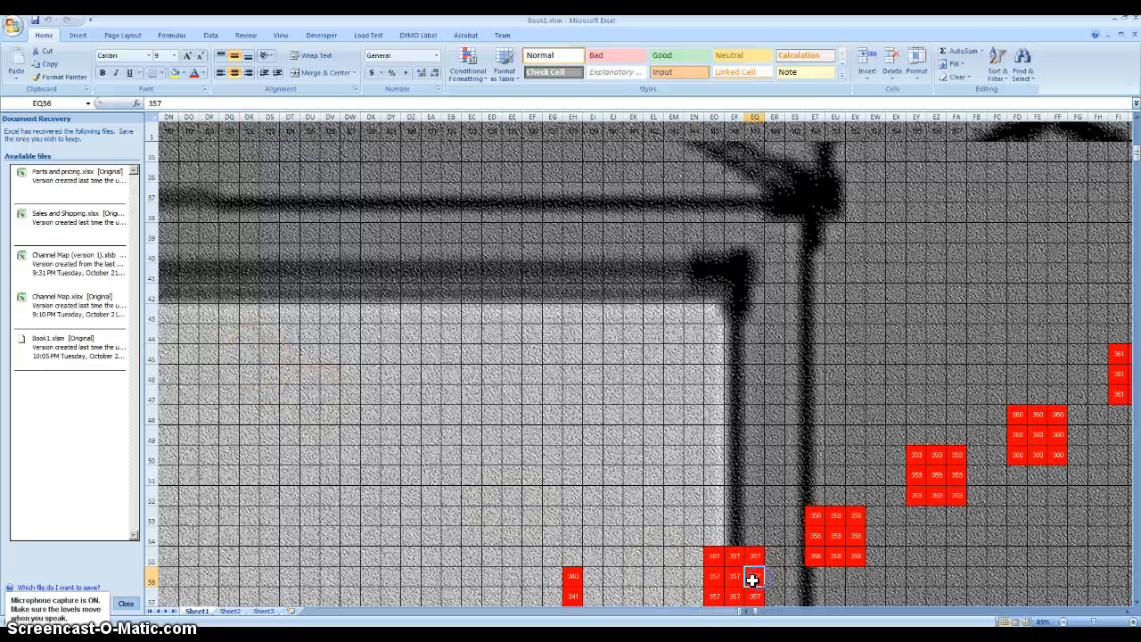
left_click(215, 336)
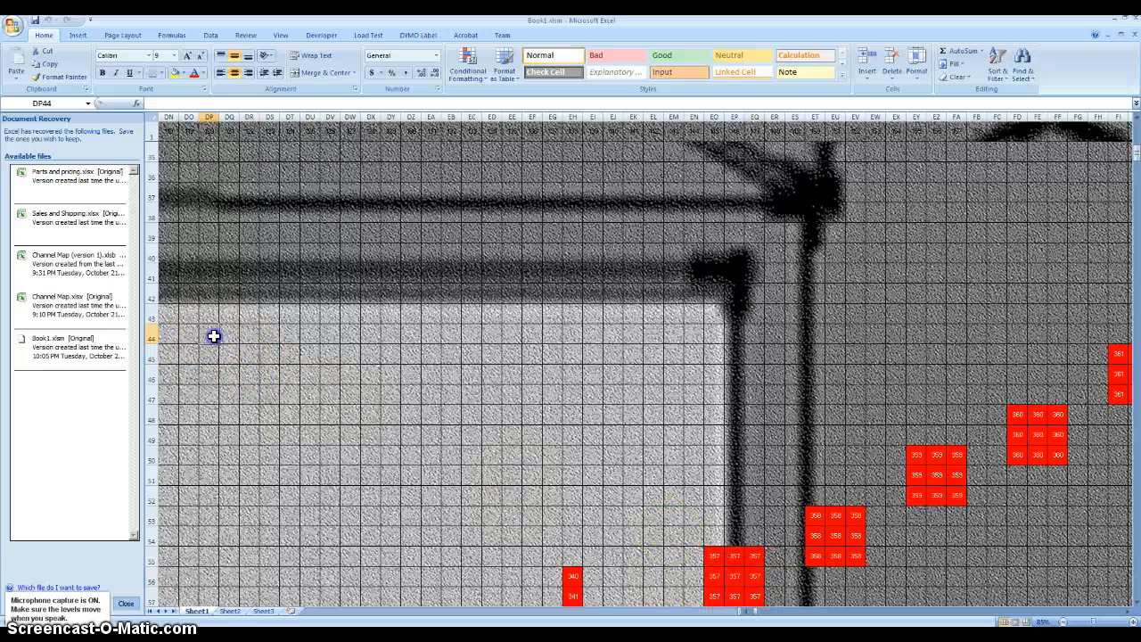
key("ctrl+n")
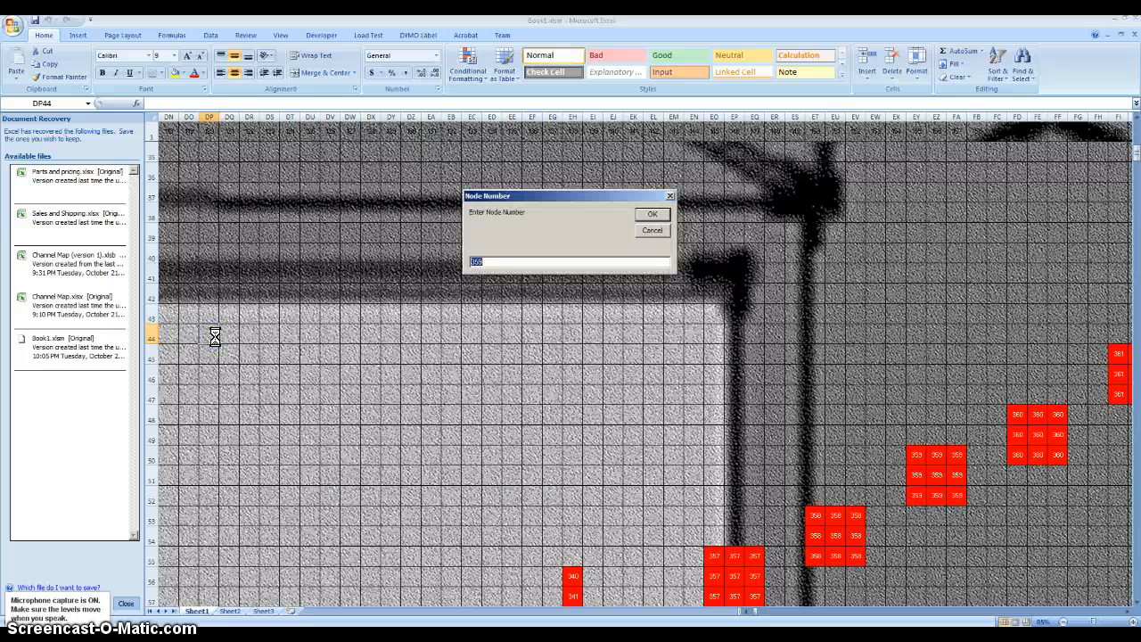
type("356")
key("Return")
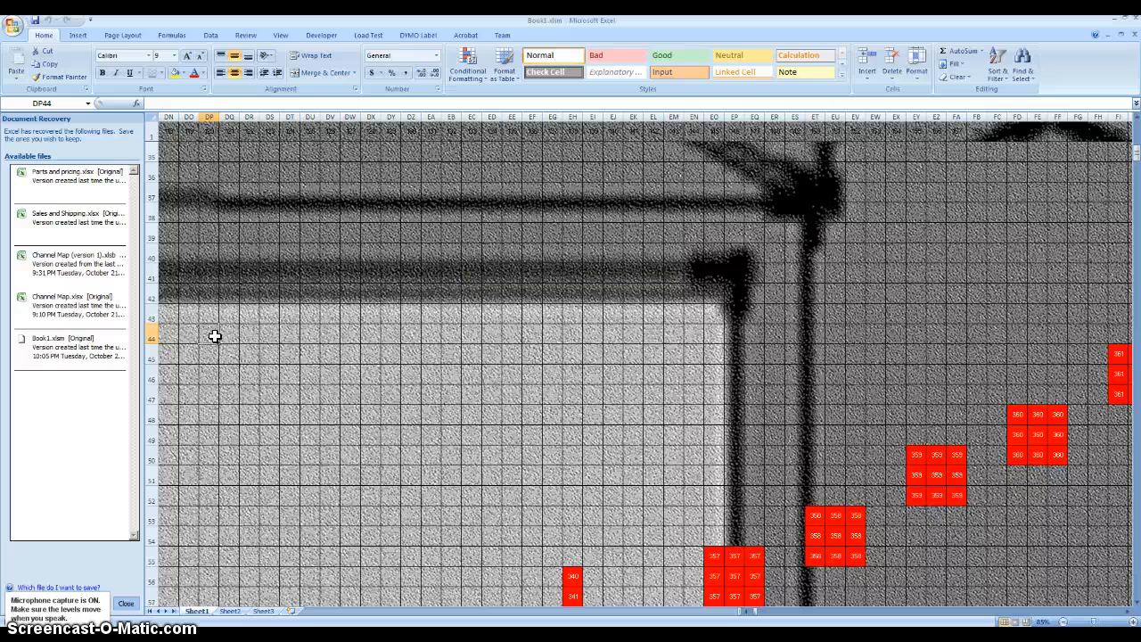
key("ctrl+n")
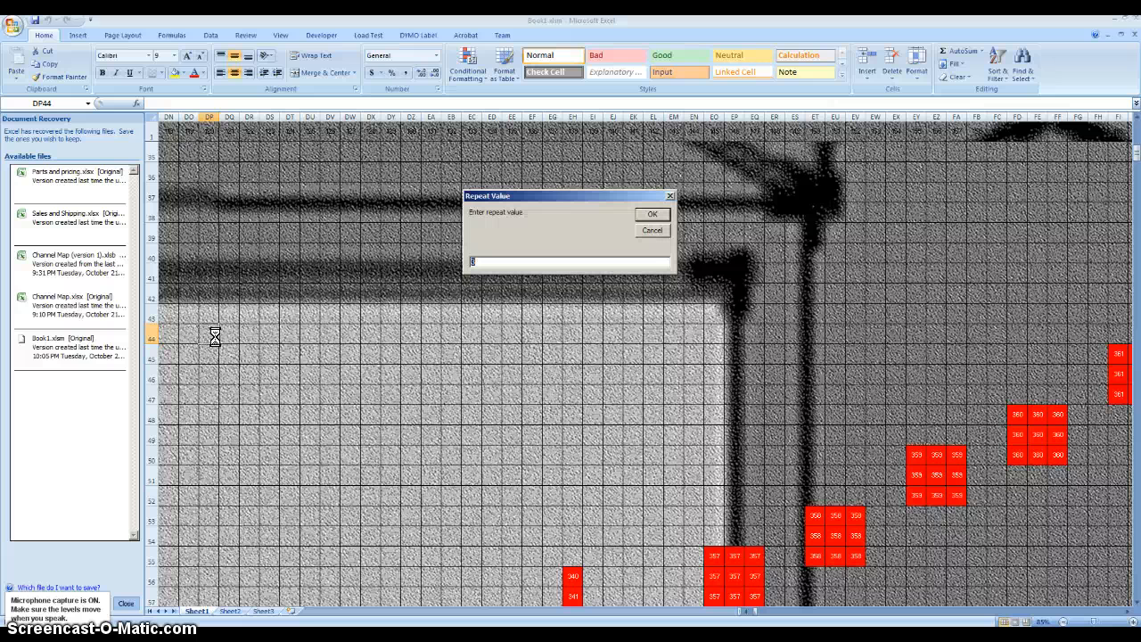
left_click(644, 217)
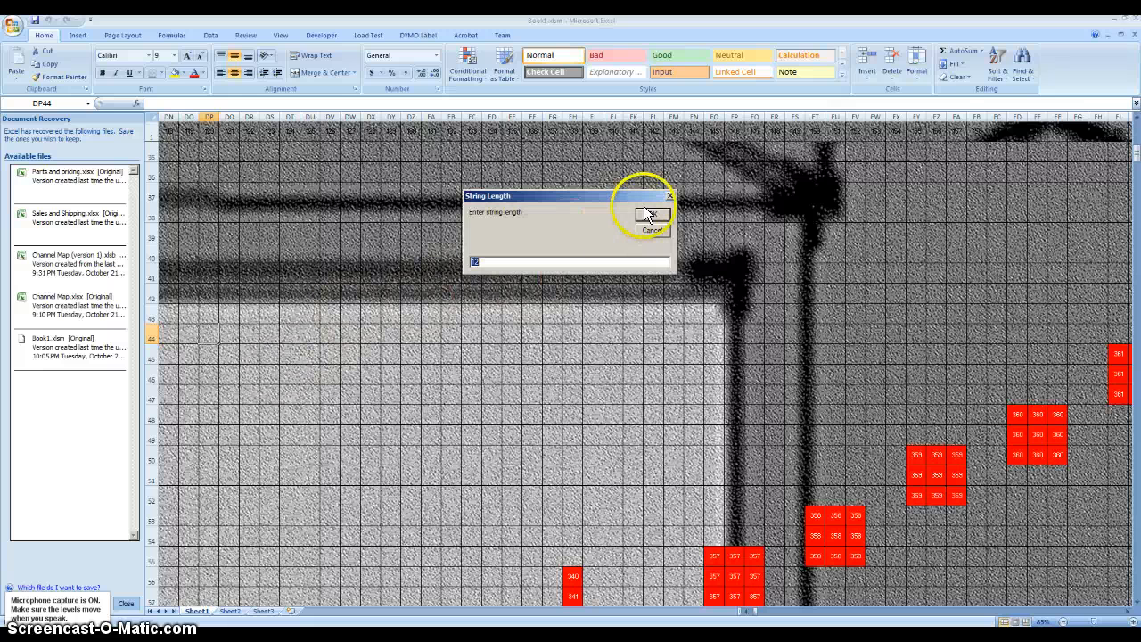
left_click(650, 214)
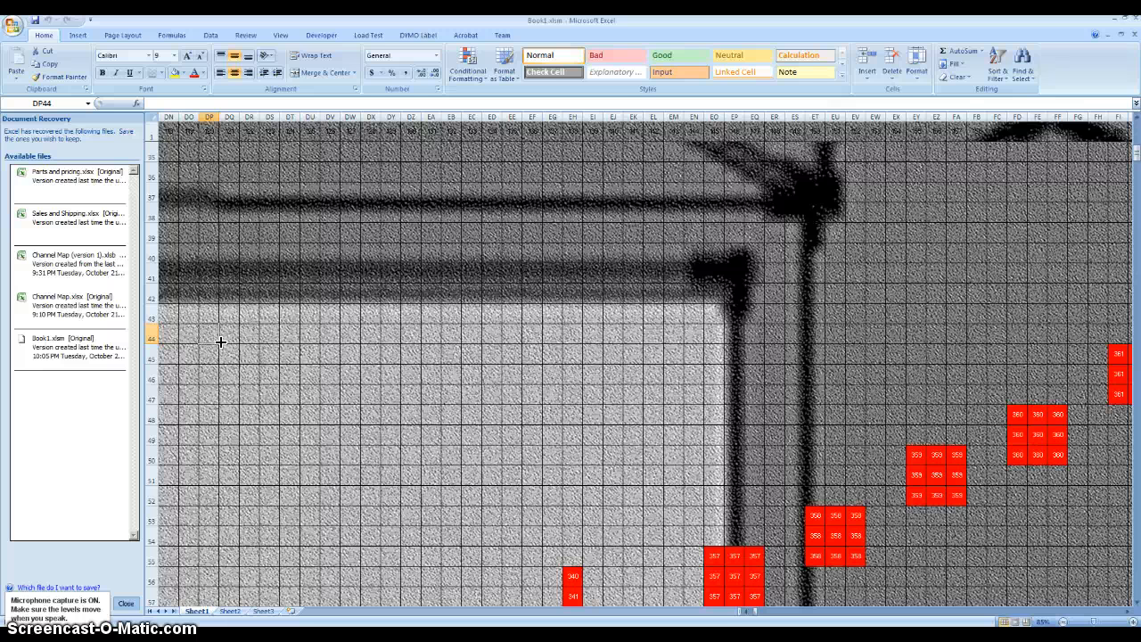
- Fill a horizontal string of nodes 400 to 411 rightward from DP44, using three cells per node
key("Right")
key("Right")
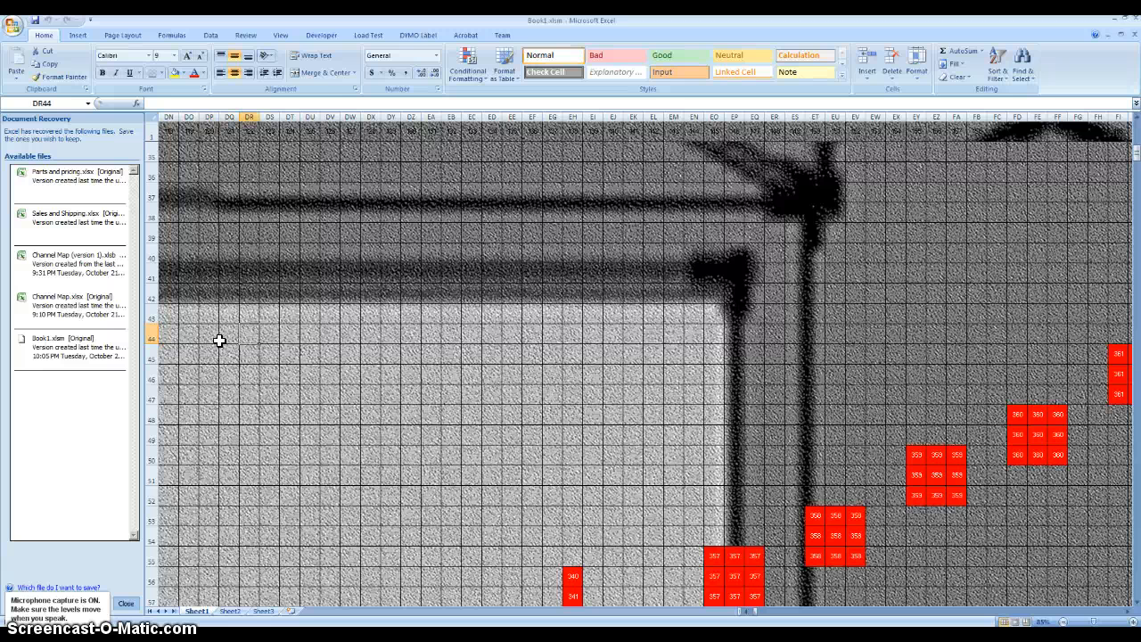
key("Left")
key("Left")
key("Right")
key("Right")
key("Left")
key("Left")
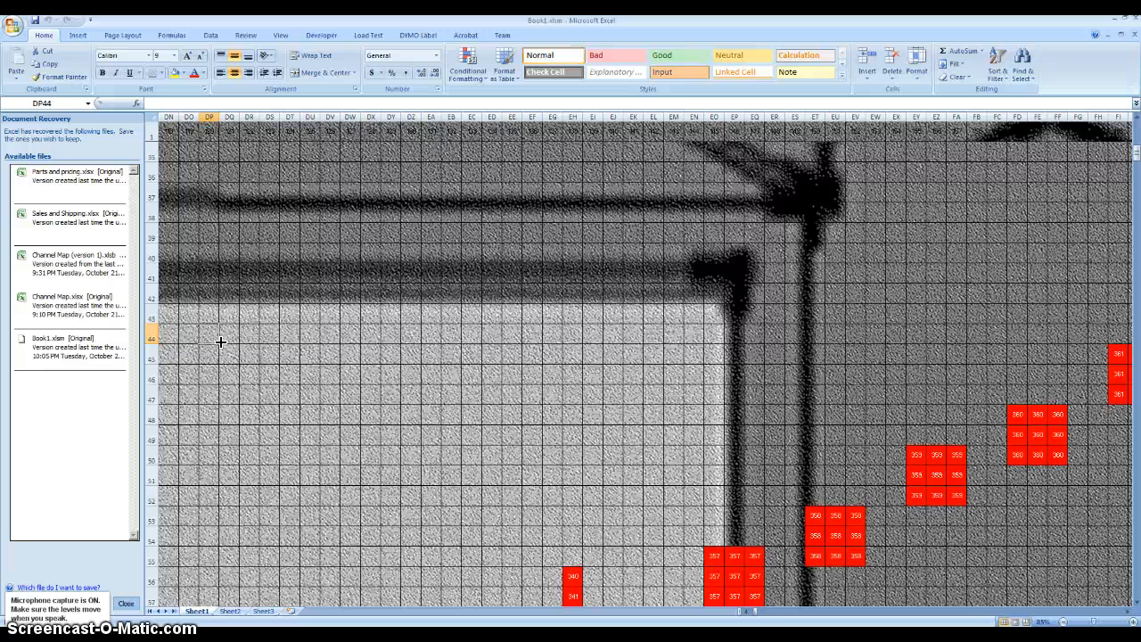
key("ctrl+q")
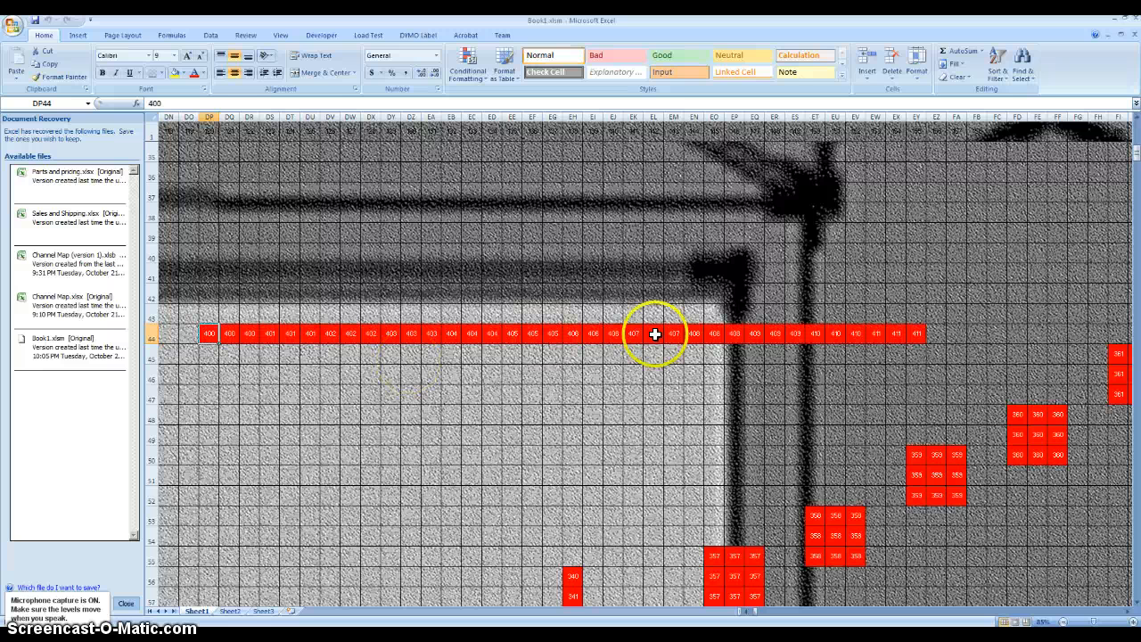
- Stack three zigzag strings above: 412–423 leftward from EY43, 424–435 rightward from DP42, and 436–447 leftward from EY41
left_click(920, 316)
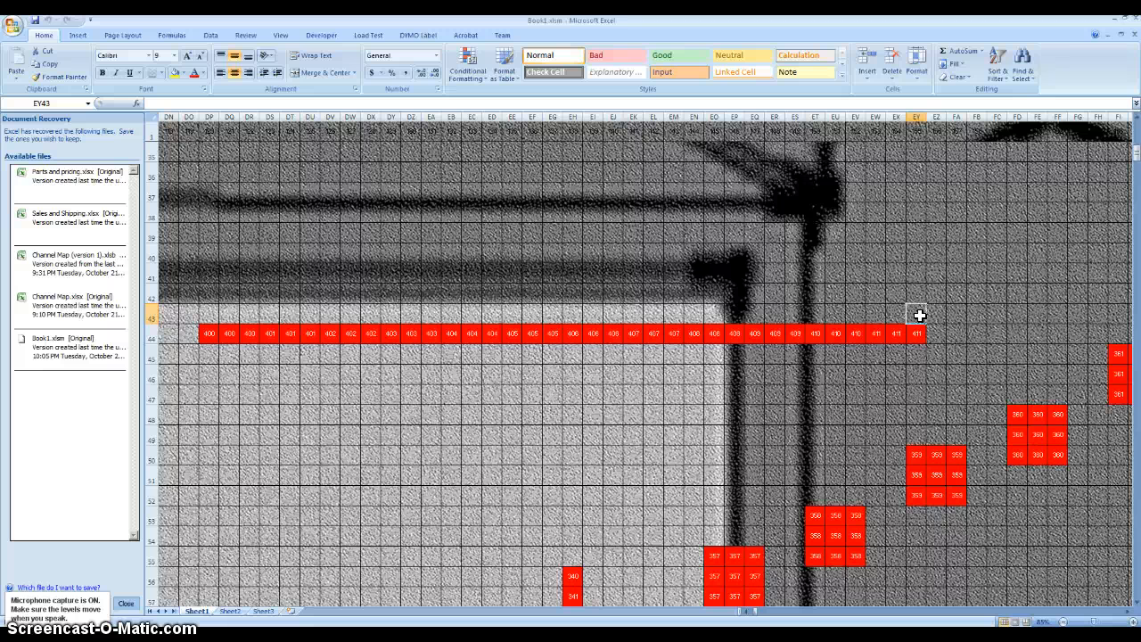
left_click(206, 295)
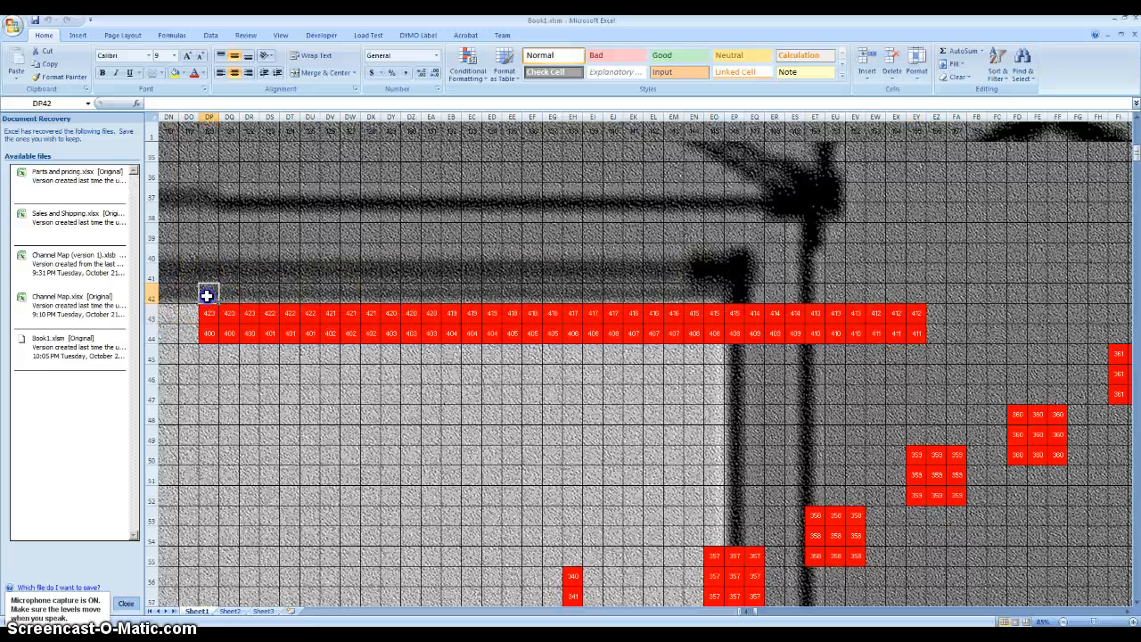
left_click(913, 274)
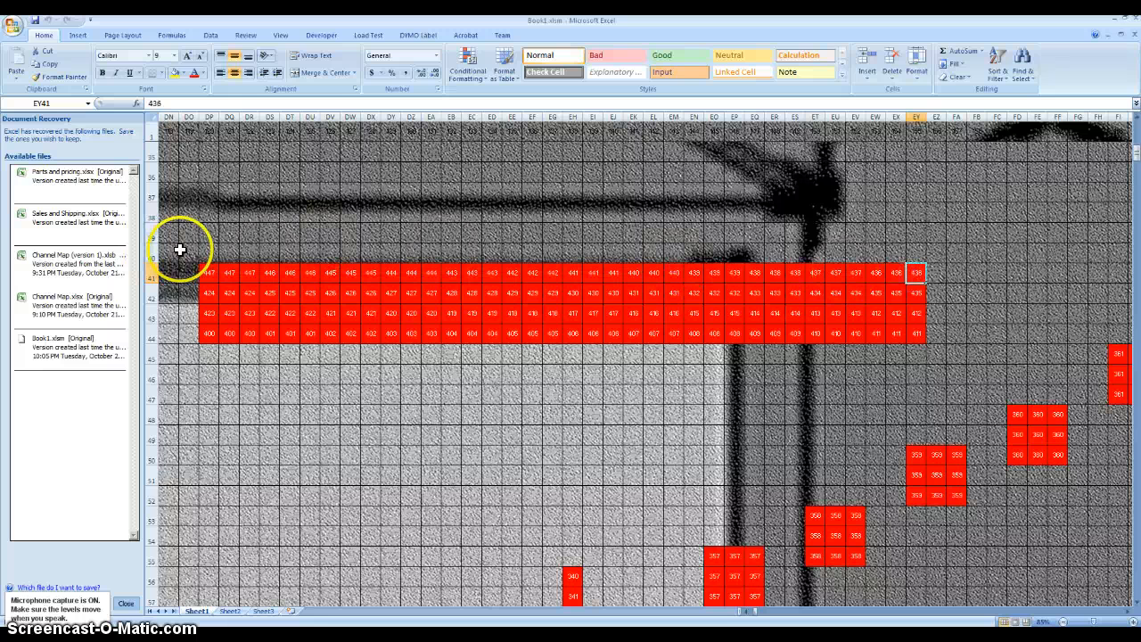
left_click(209, 253)
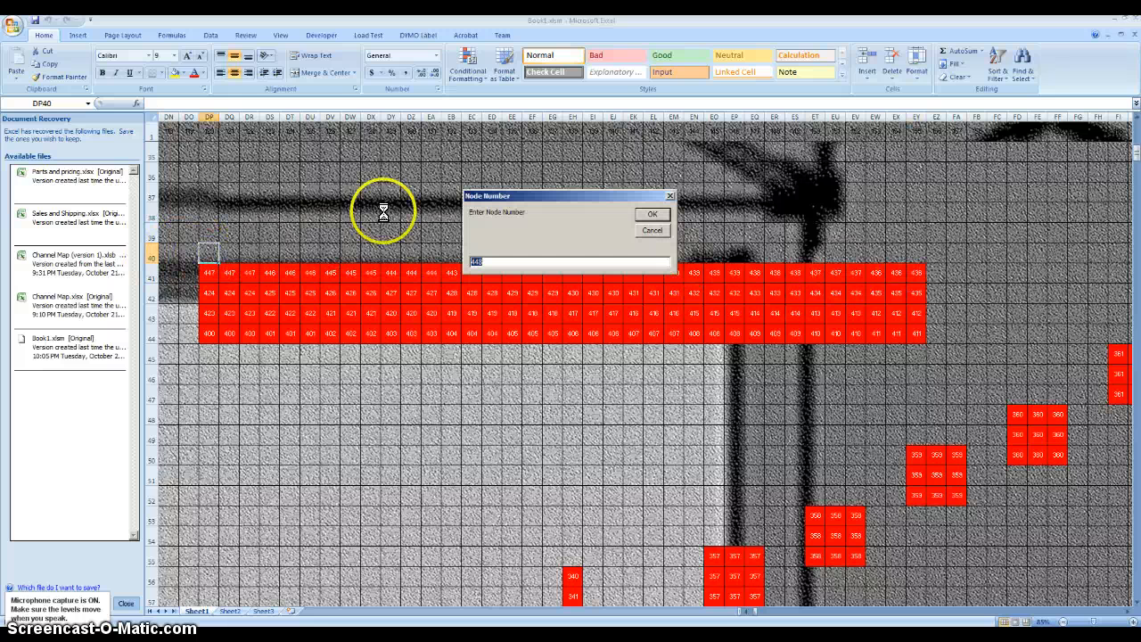
left_click(652, 230)
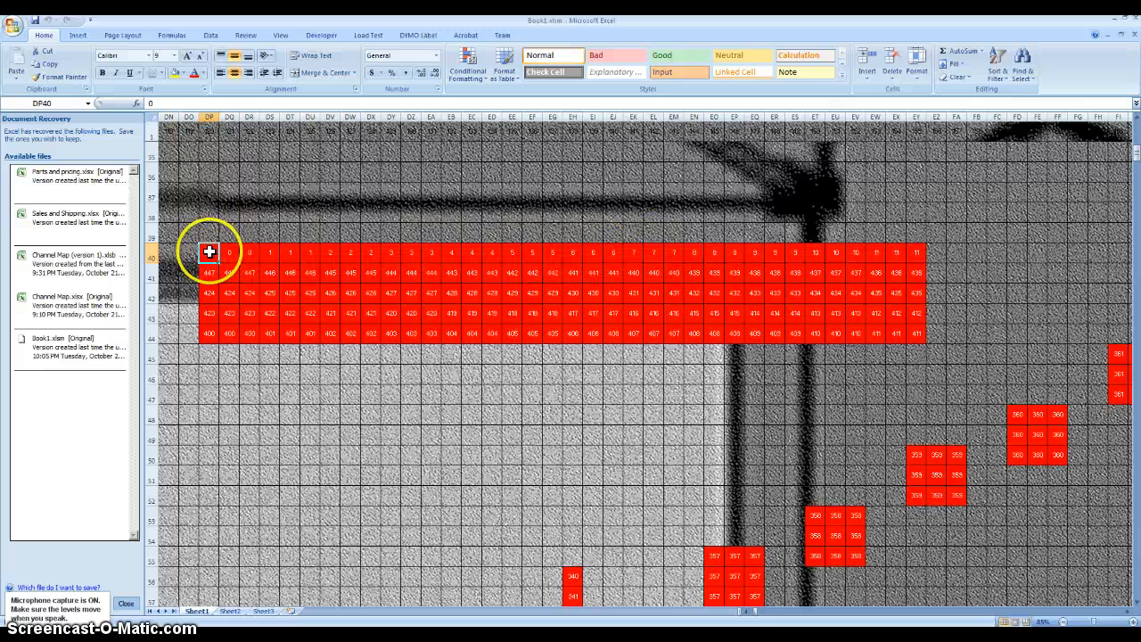
left_click_drag(208, 252, 920, 254)
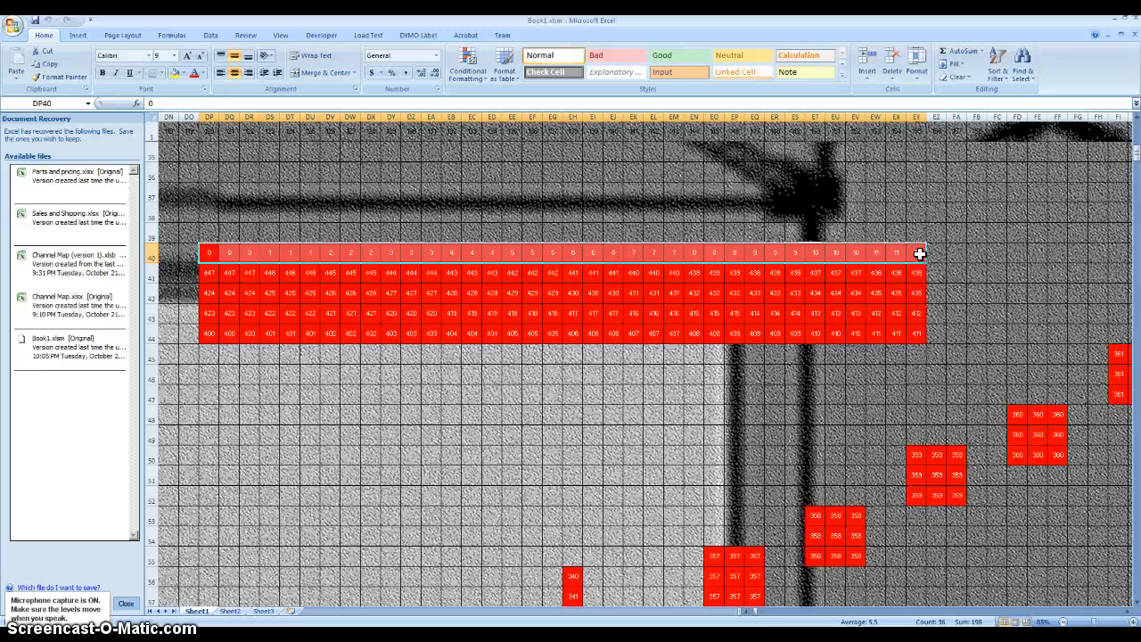
key("Delete")
key("Return")
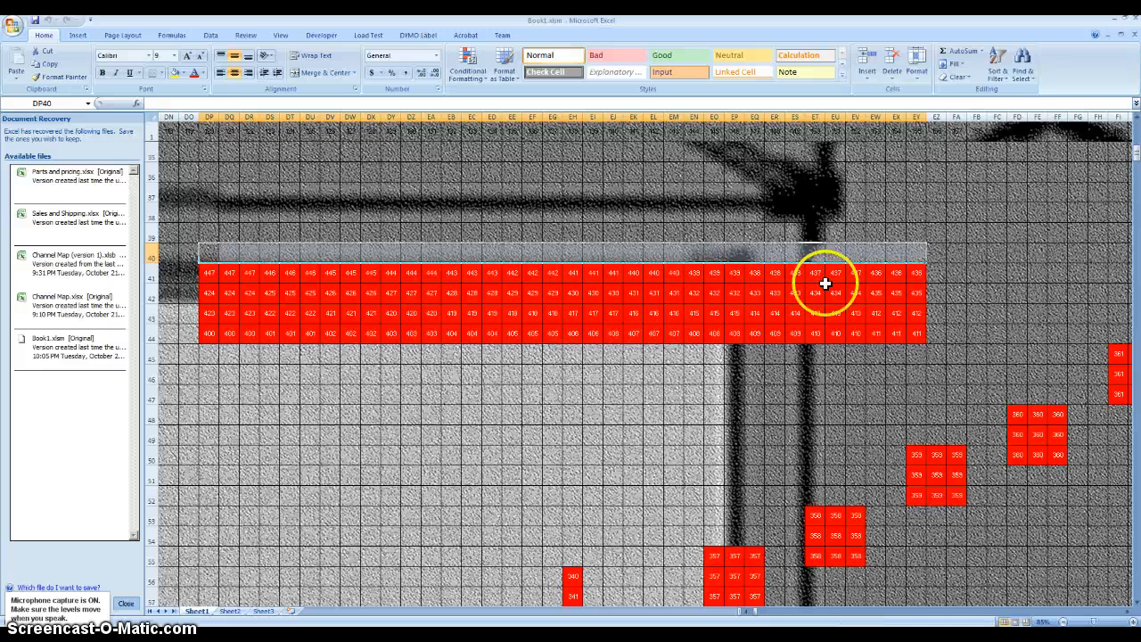
- Add a string of nodes 448 to 459 rightward from DP40, using three cells per node
left_click(209, 274)
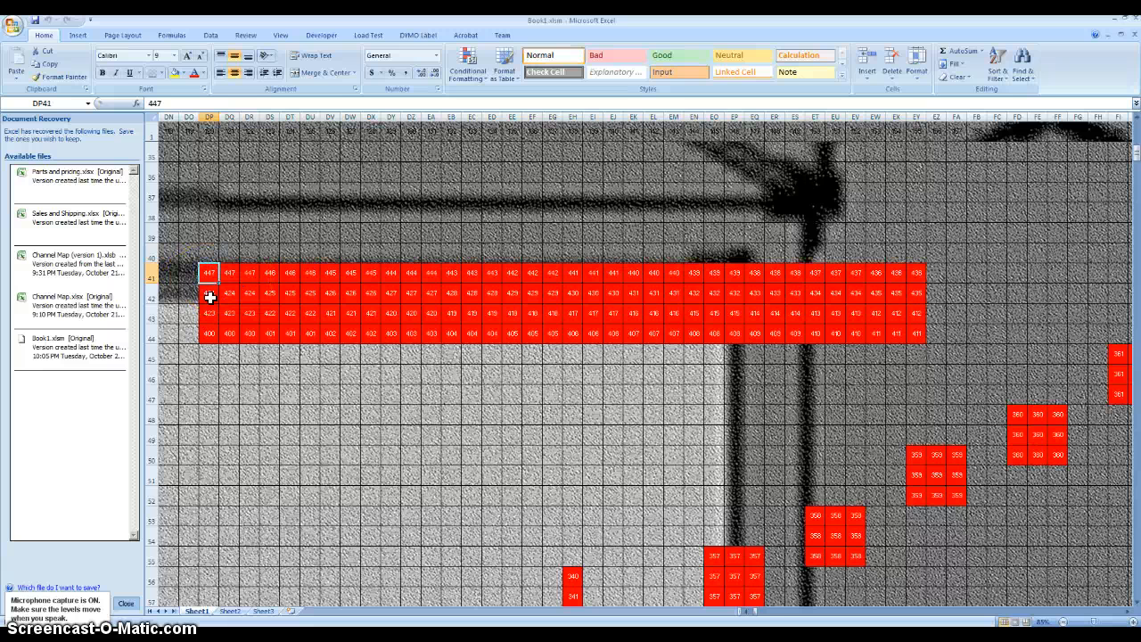
left_click(211, 254)
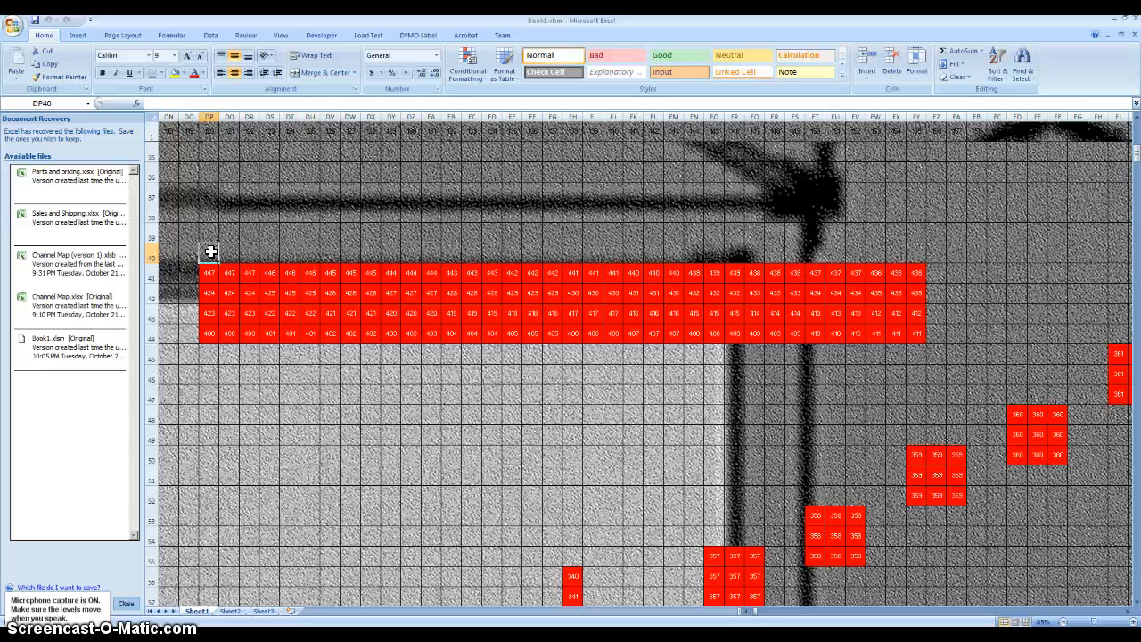
- Stack three more zigzag strings: 460–471 leftward from EY39, 472–483 rightward from DP38, and 484–495 leftward from EY37
left_click(915, 235)
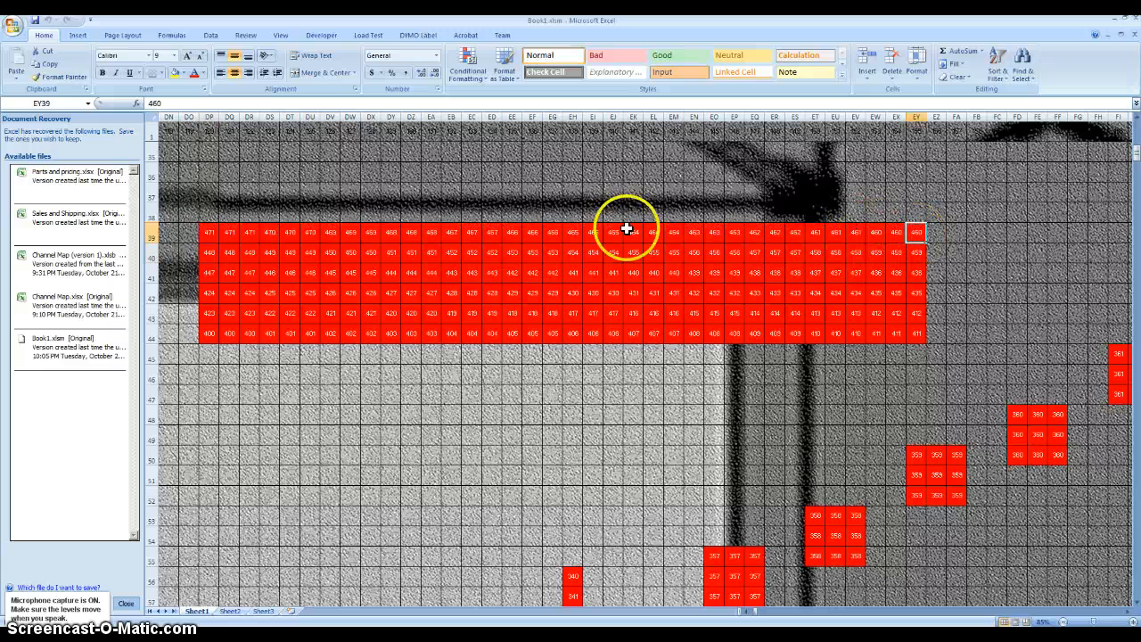
left_click(209, 212)
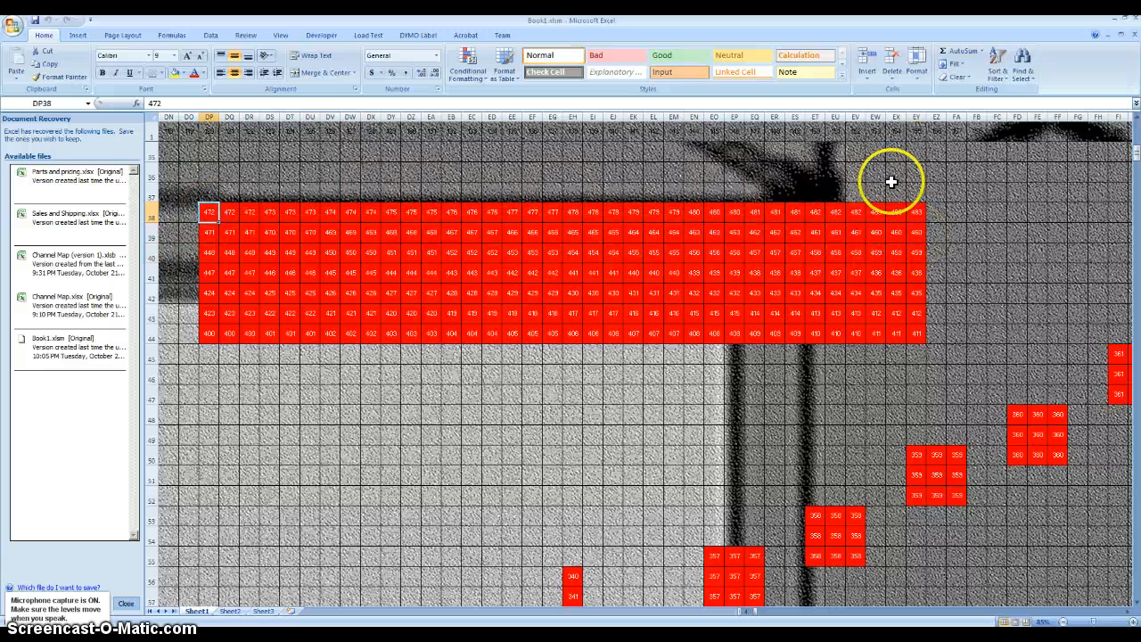
left_click(919, 195)
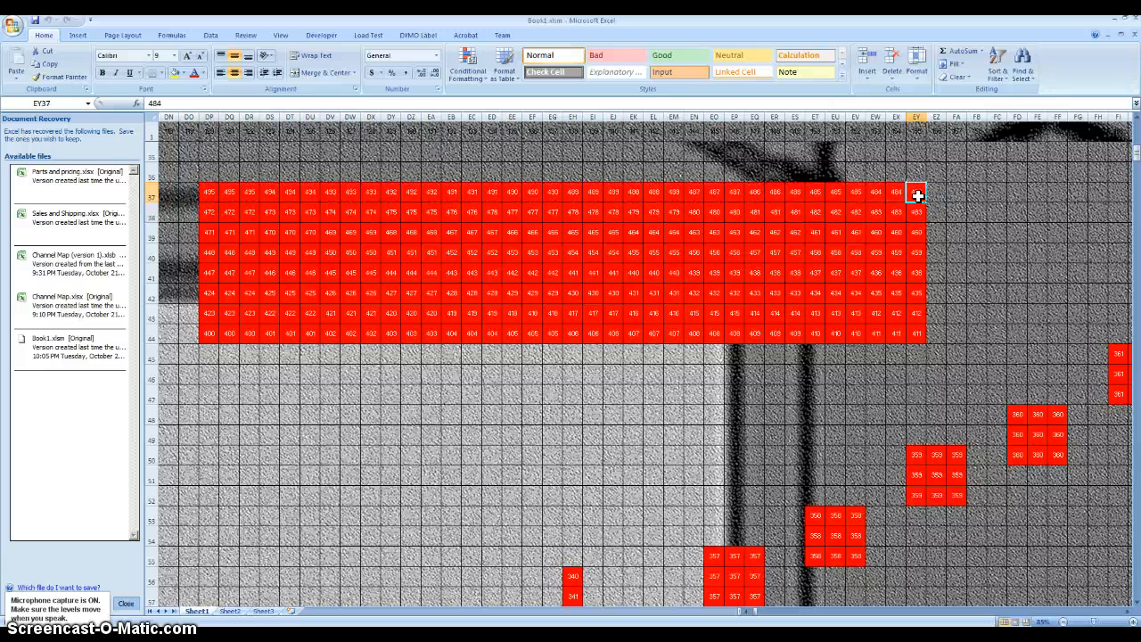
- Delete the whole block of stacked strings in DP37:EY44
left_click(917, 335)
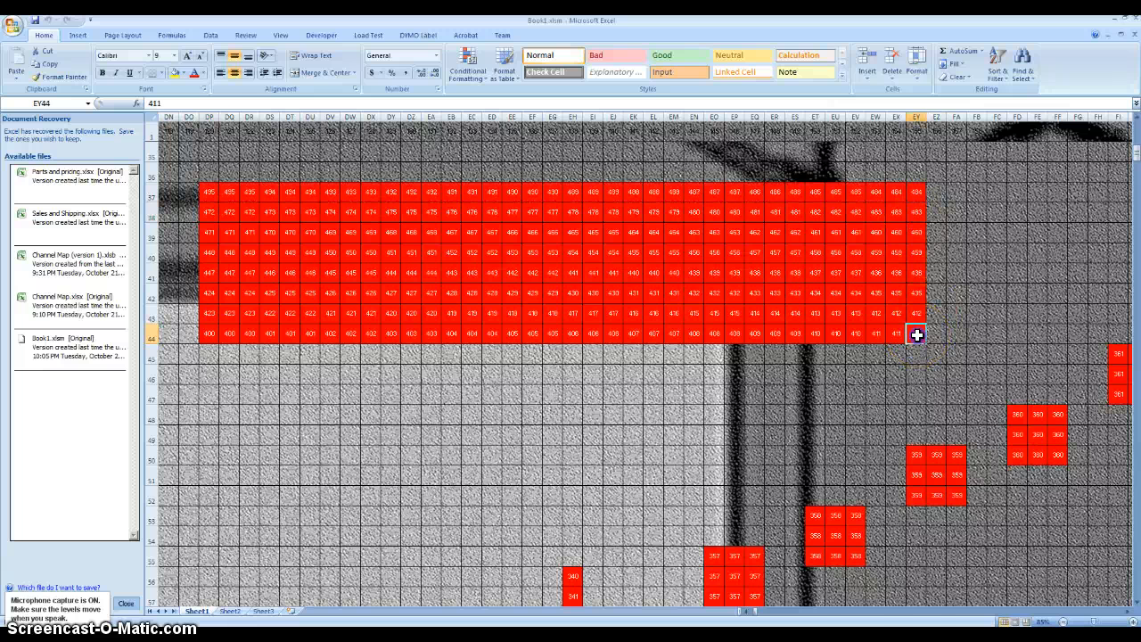
left_click_drag(916, 335, 211, 194)
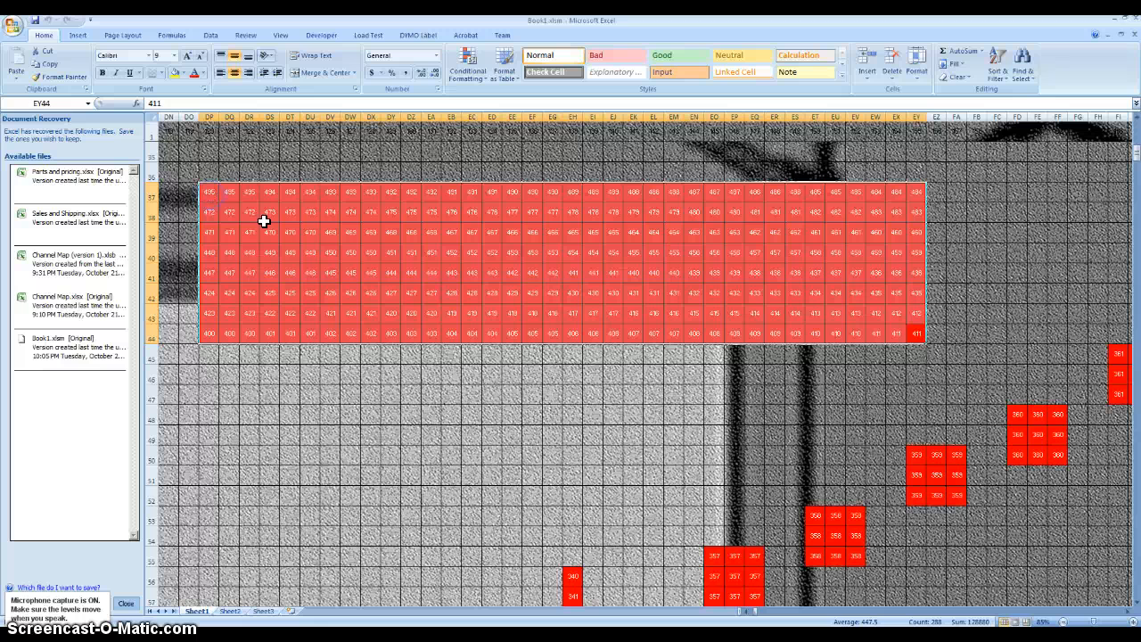
key("ctrl+d")
key("Return")
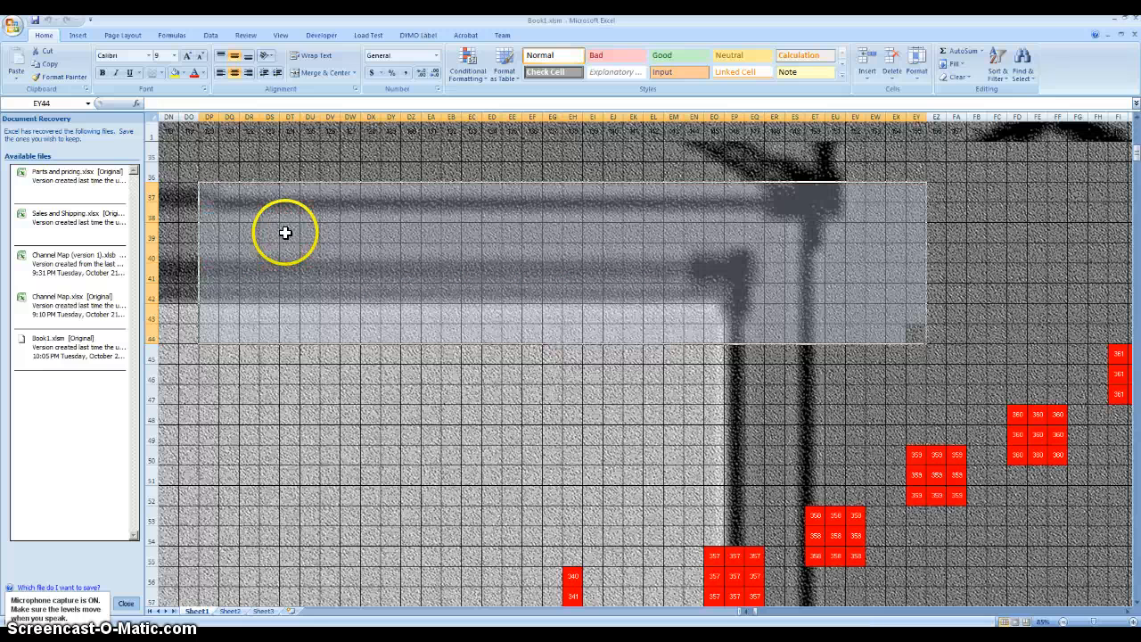
- Continue numbering from the 358 block by filling nodes 359 to 370 rightward from DQ39, using three cells per node
left_click(214, 334)
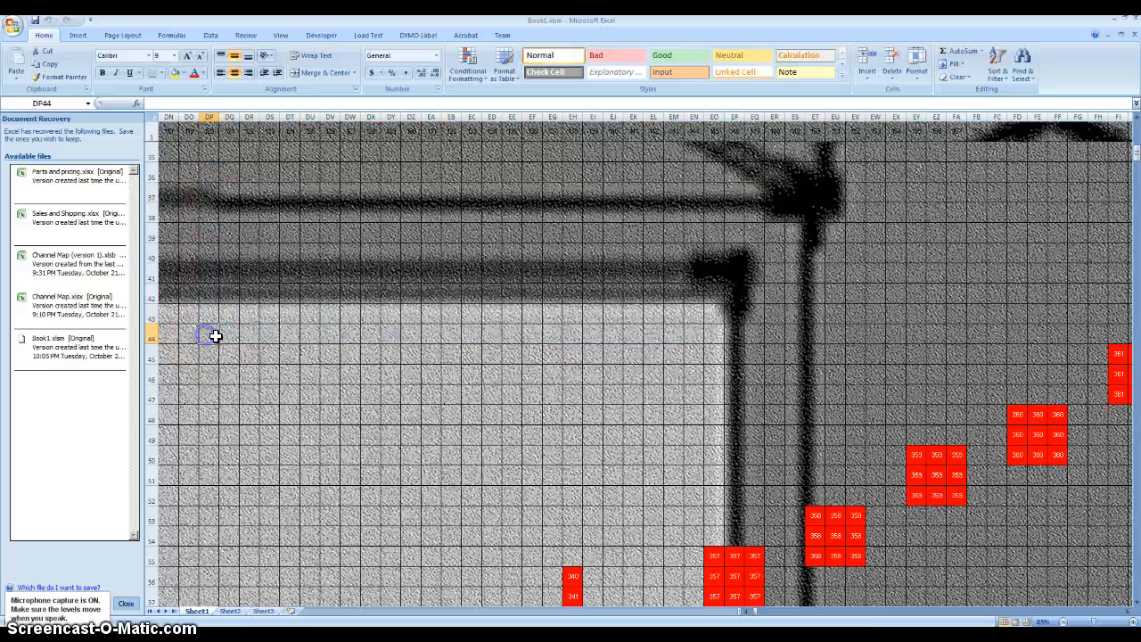
left_click(816, 518)
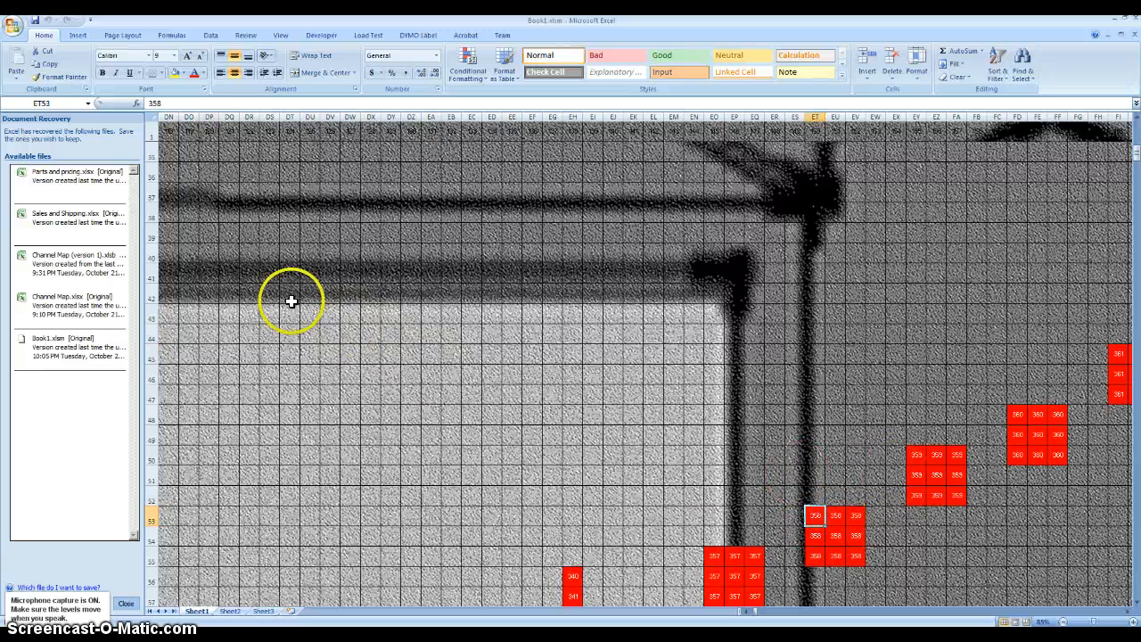
left_click(227, 234)
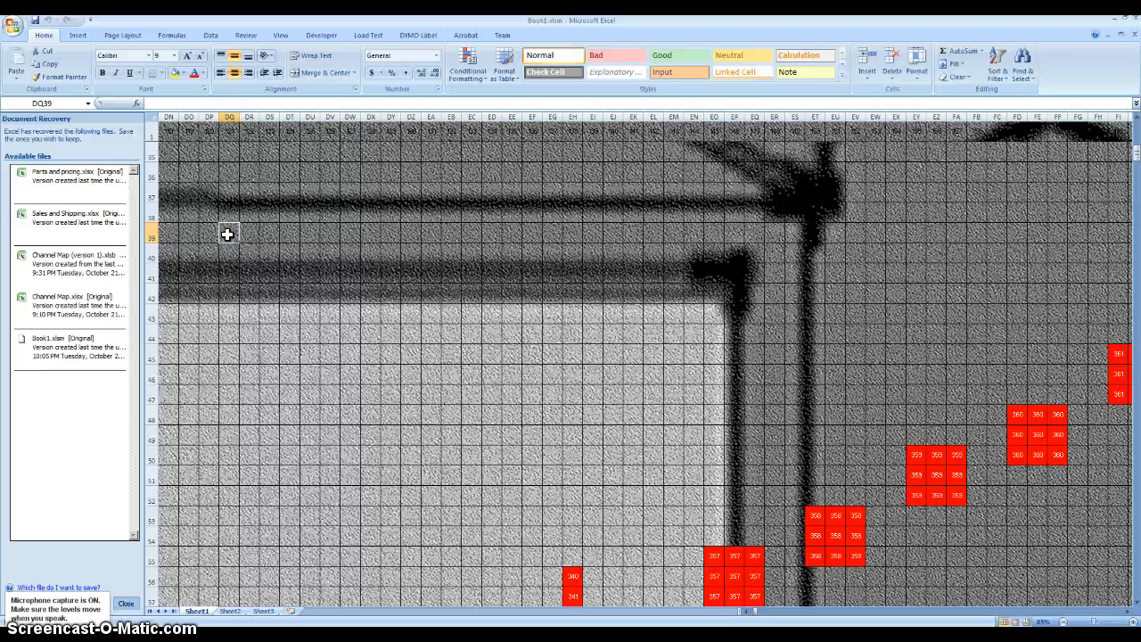
key("ctrl+q")
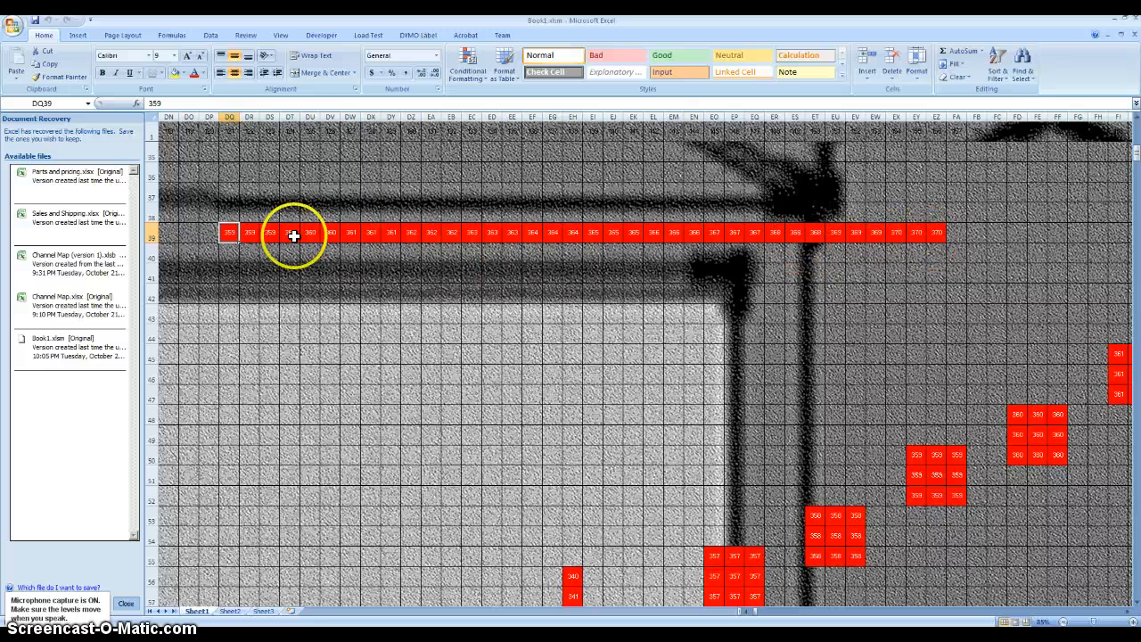
- Repeat the string in the row below, filling rightward from DQ40 with the node number set to 359
left_click(228, 251)
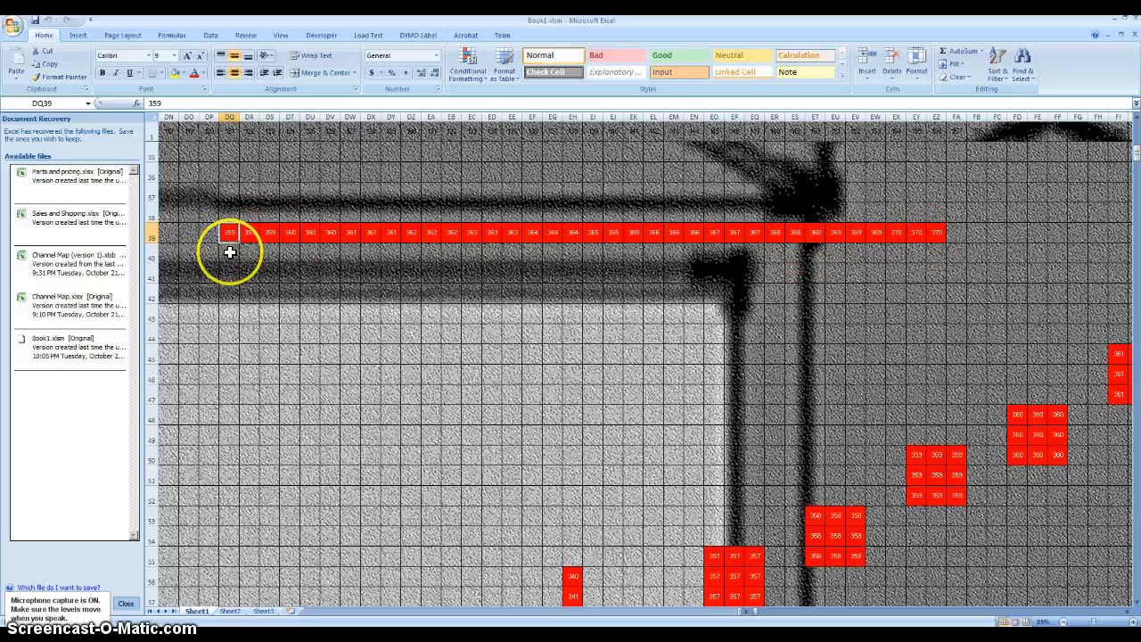
key("ctrl+q")
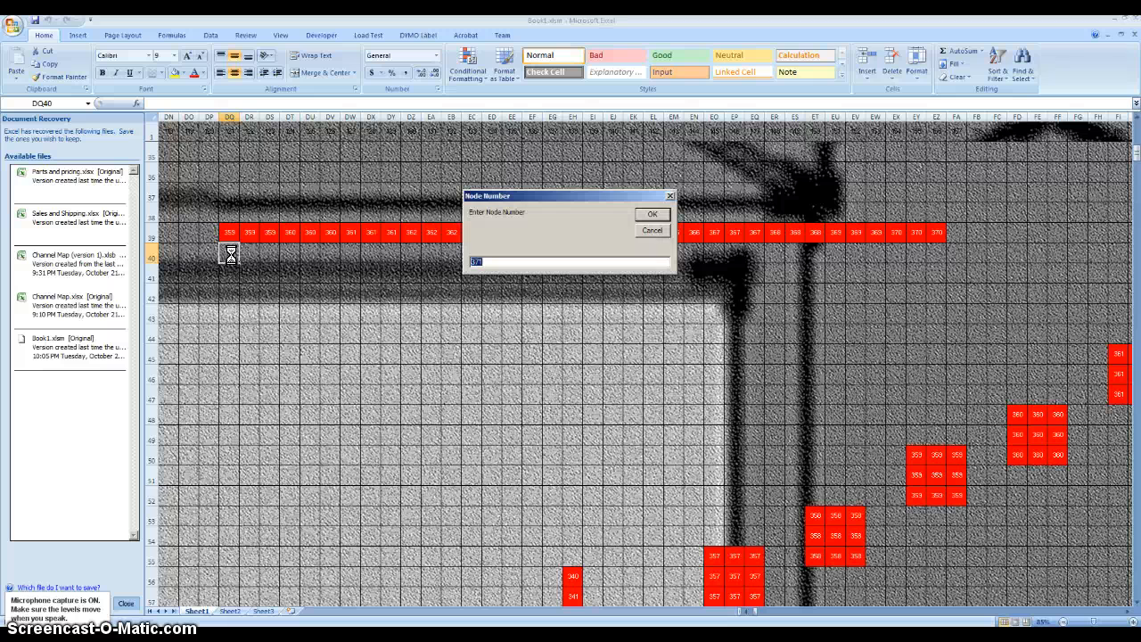
type("359")
key("Return")
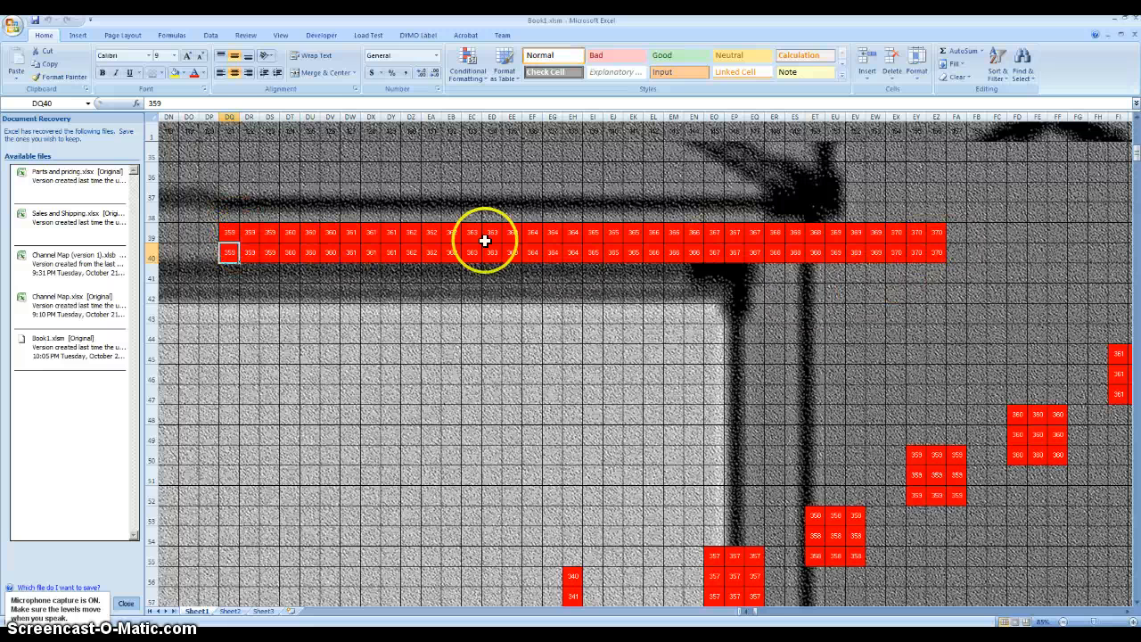
- Fill nodes 371 to 382 leftward from EZ41 and duplicate the same numbers leftward from EZ42
left_click(941, 276)
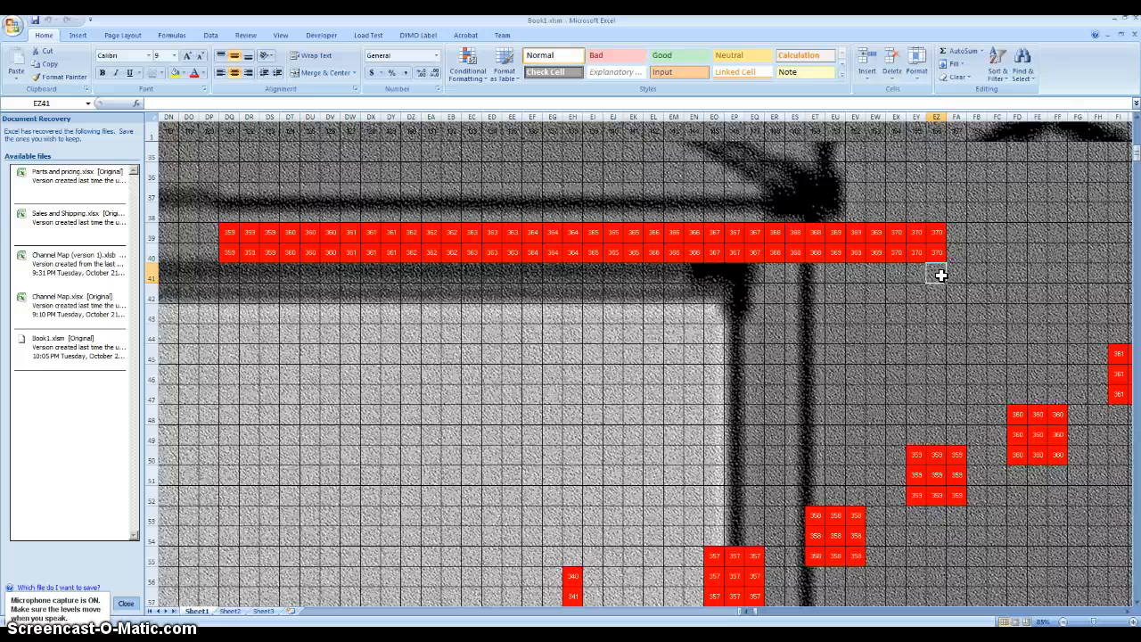
left_click(937, 289)
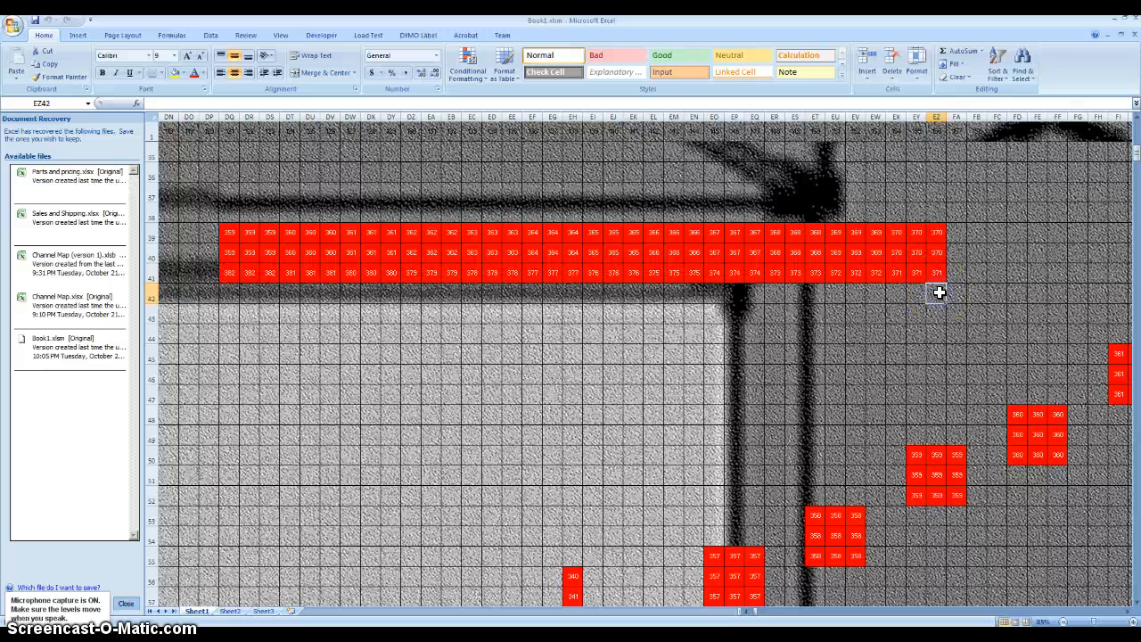
key("ctrl+n")
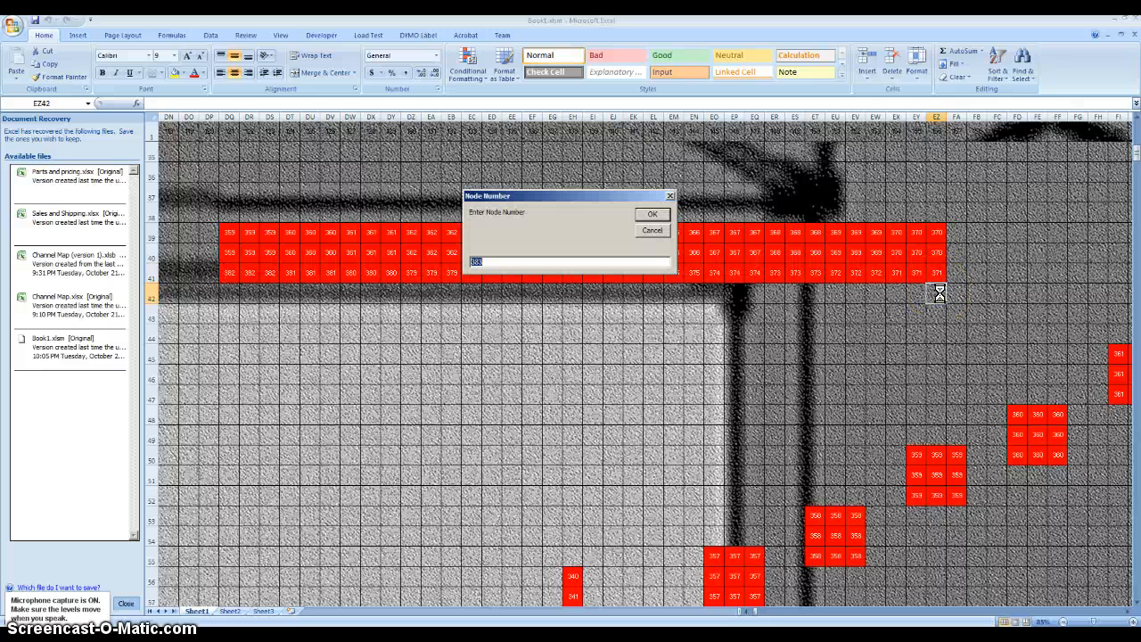
key("Return")
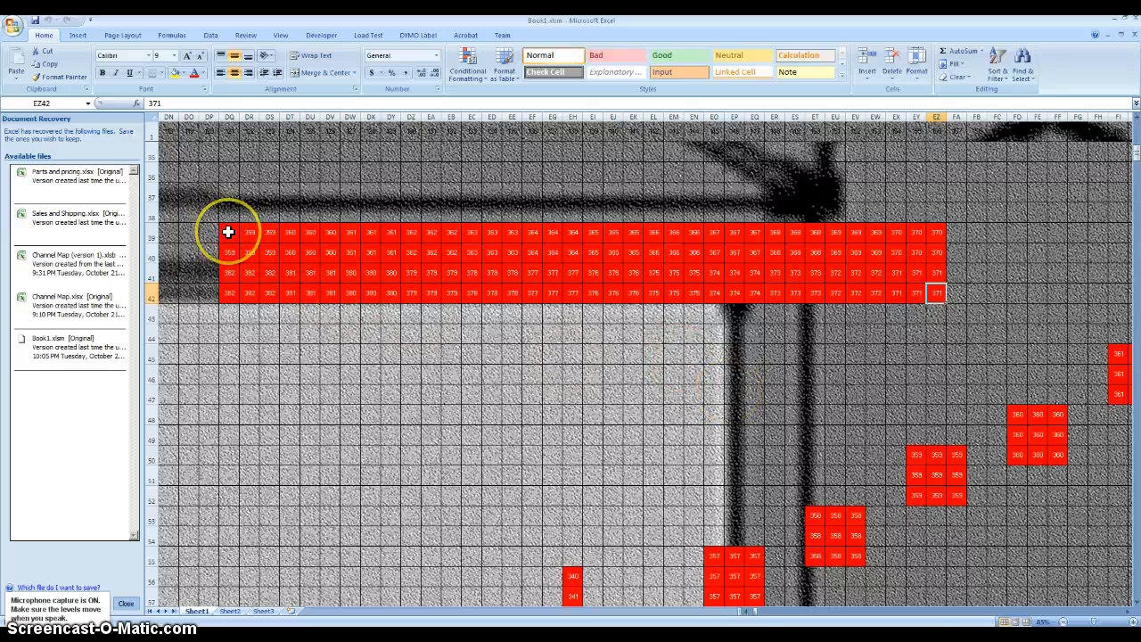
- Delete the four duplicated string rows in DQ39:EZ42
left_click_drag(228, 232, 926, 291)
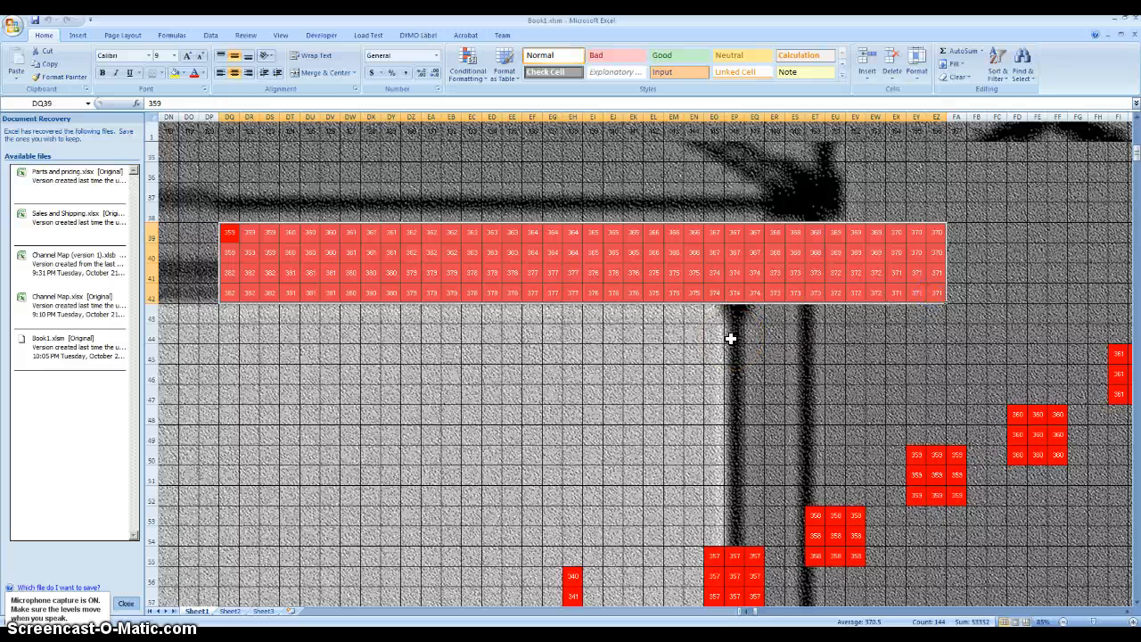
key("Delete")
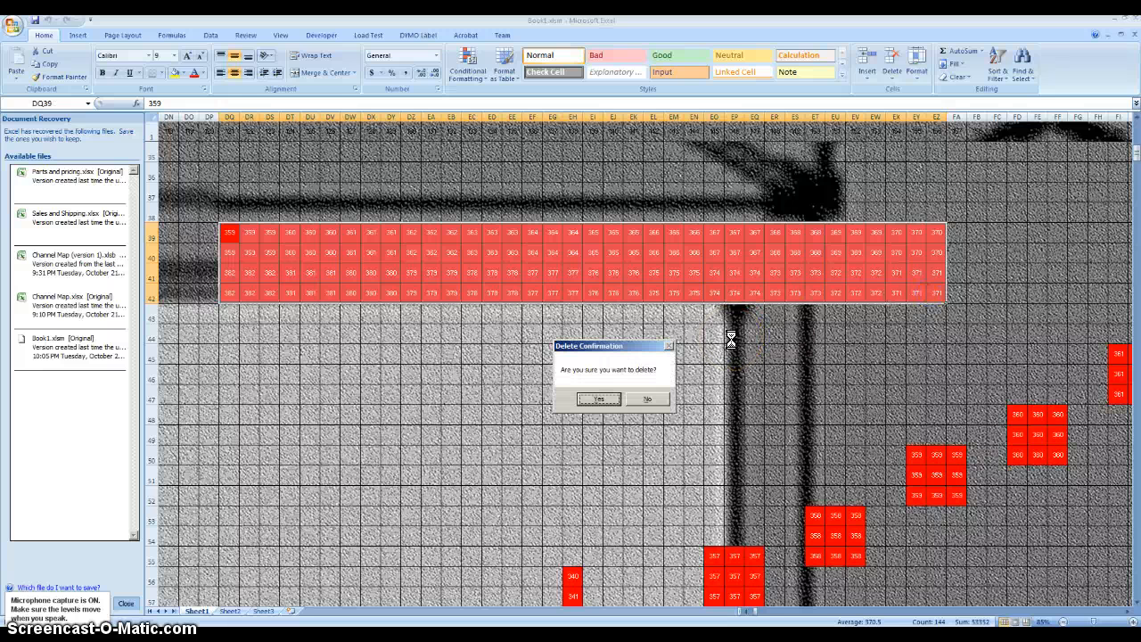
key("Return")
- Try to select the numbered house area, starting from the upper-left part of the grid
left_click(578, 335)
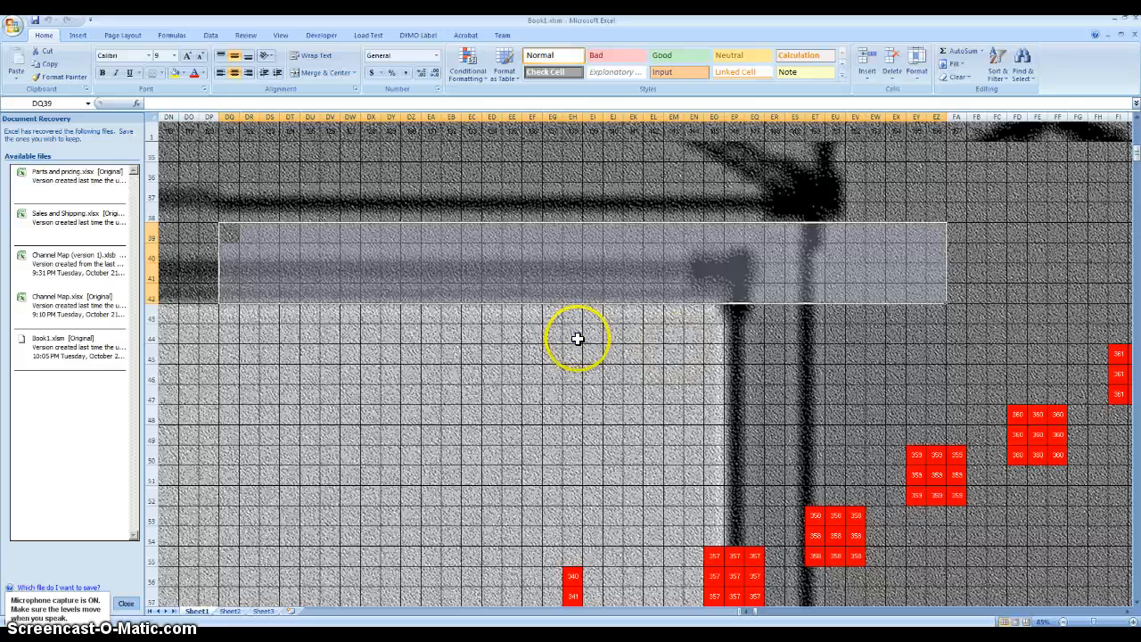
scroll(288, 280, "up", 2)
scroll(272, 280, "down", 5)
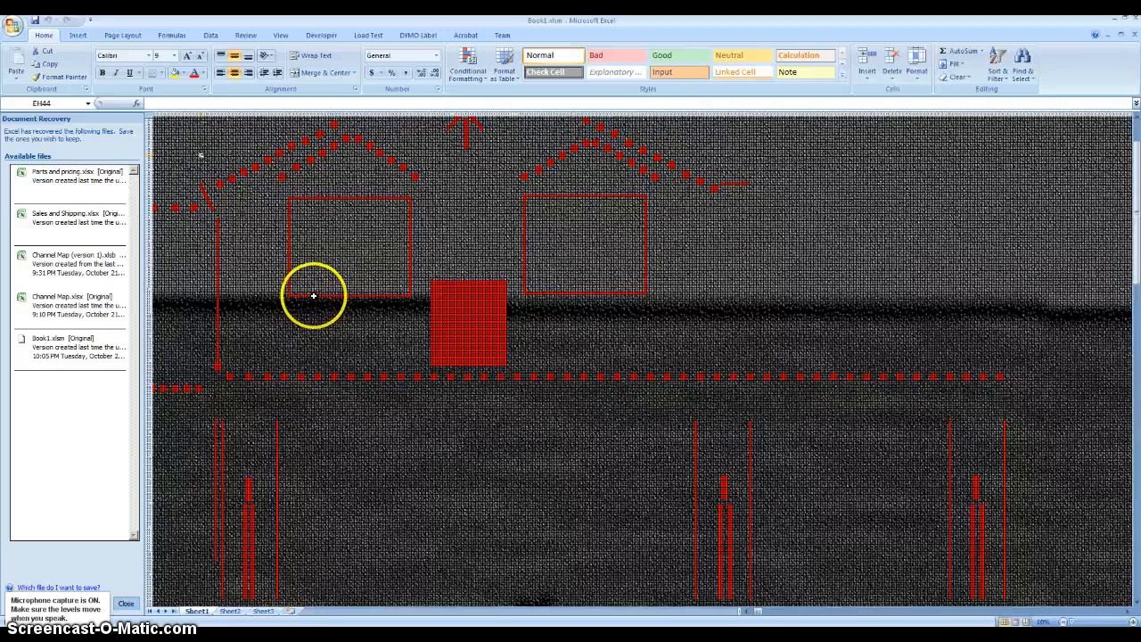
left_click(156, 120)
left_click(154, 123)
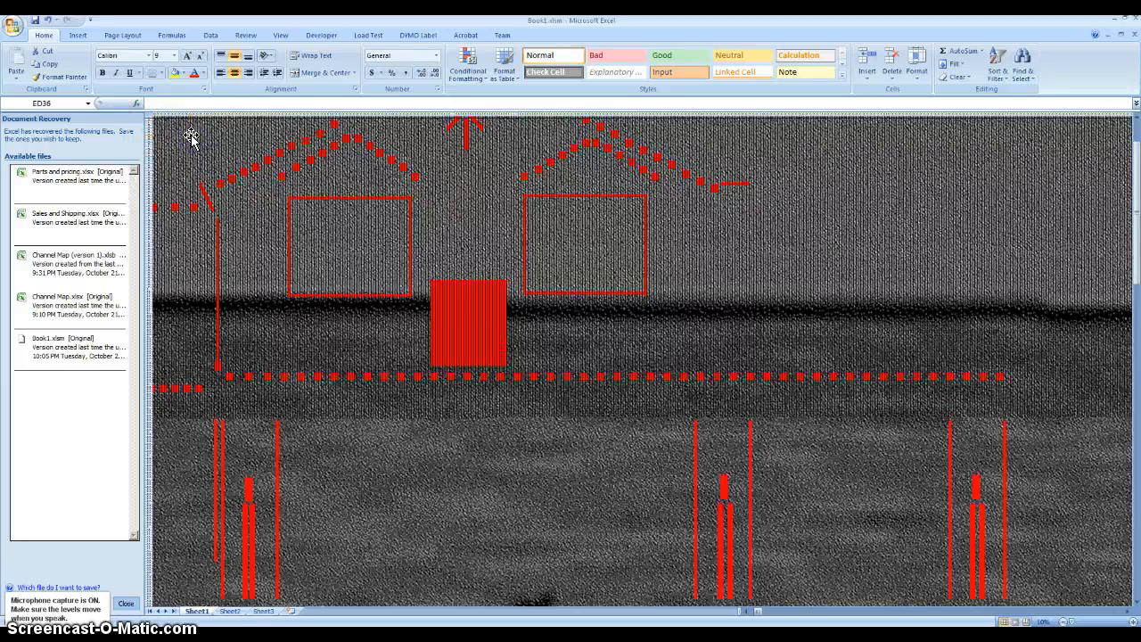
left_click(167, 132)
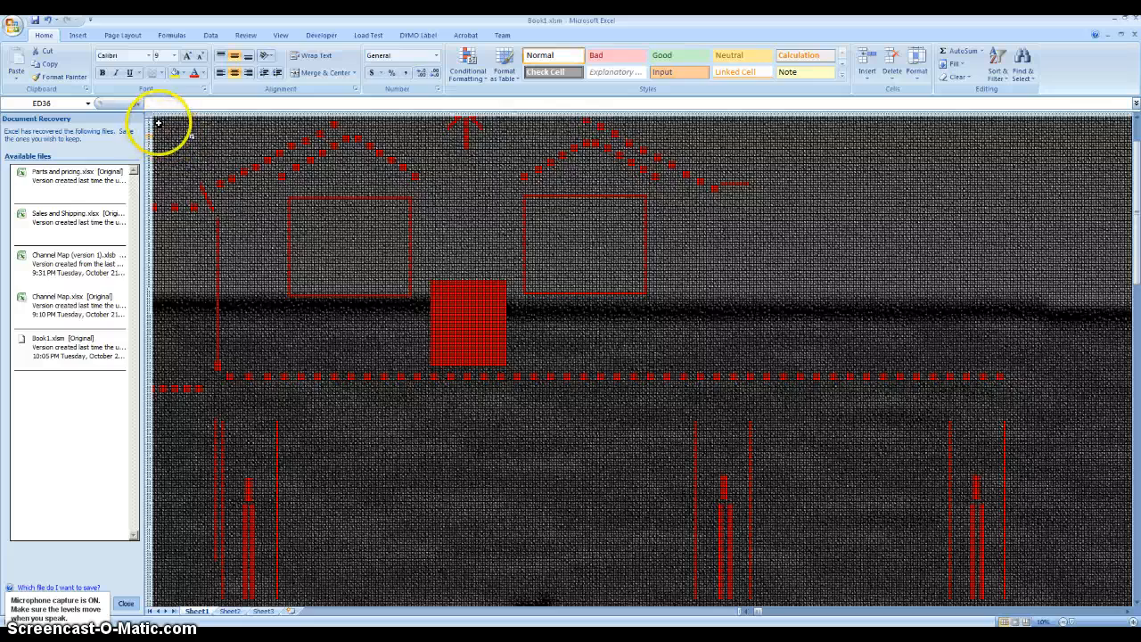
scroll(161, 127, "up", 1)
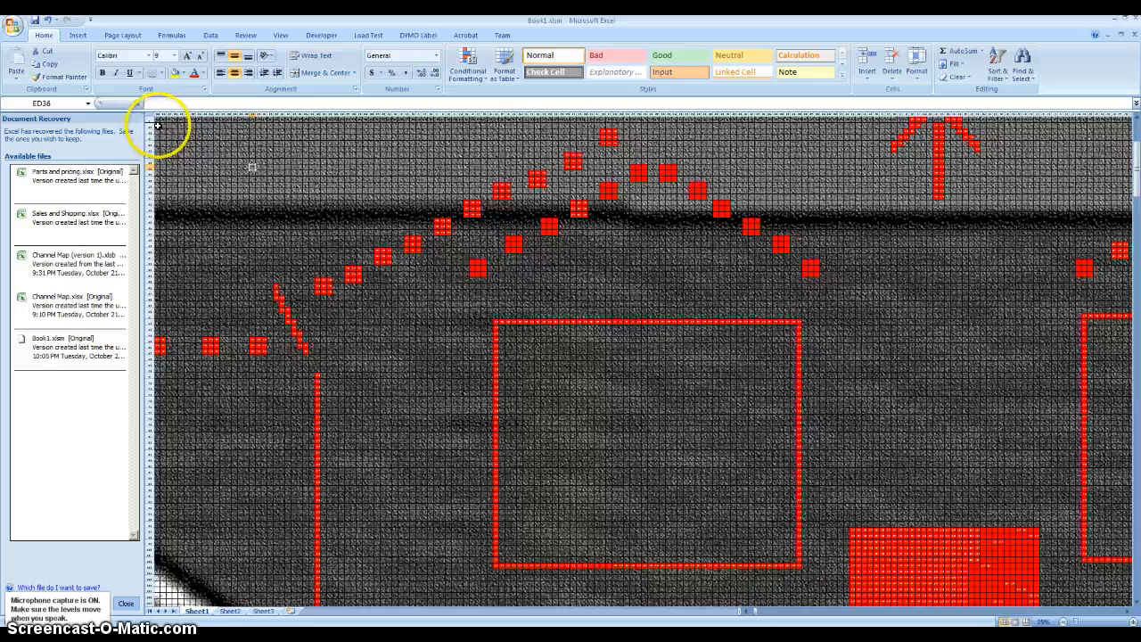
left_click_drag(155, 123, 563, 276)
left_click(190, 191)
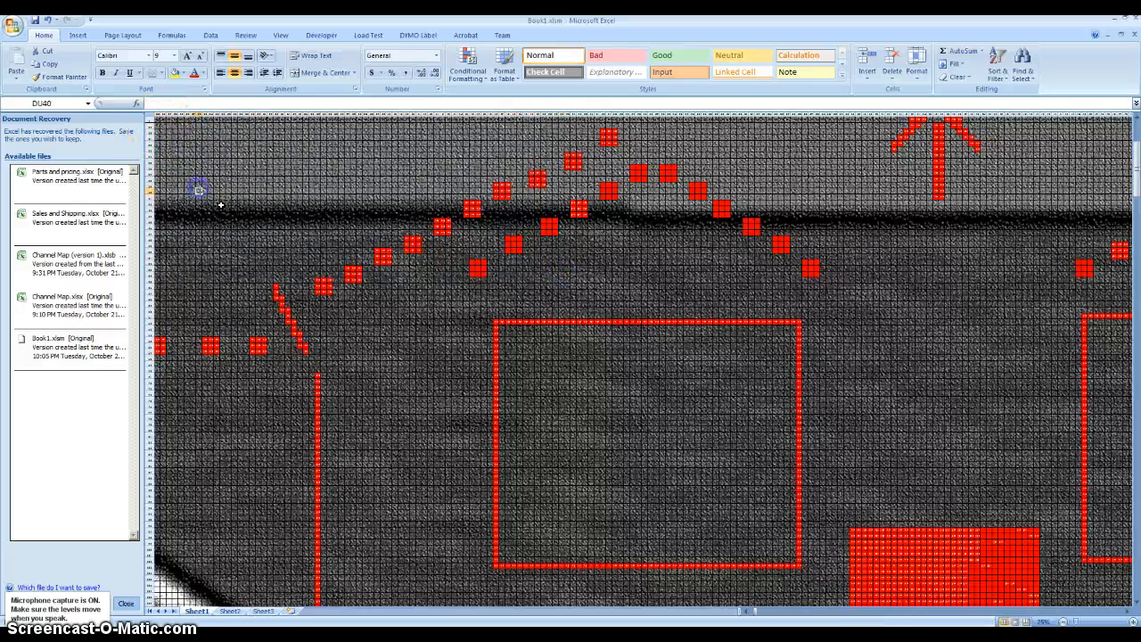
scroll(224, 207, "up", 10)
left_click_drag(155, 121, 951, 437)
mouse_move(1139, 574)
left_mouse_down()
mouse_move(1137, 605)
mouse_move(1124, 599)
mouse_move(1136, 575)
mouse_move(1126, 565)
left_mouse_up()
- Switch to xLights/Nutcracker and open the cusHouseOnly model for modification, continuing past the debug alert
key("alt+Tab")
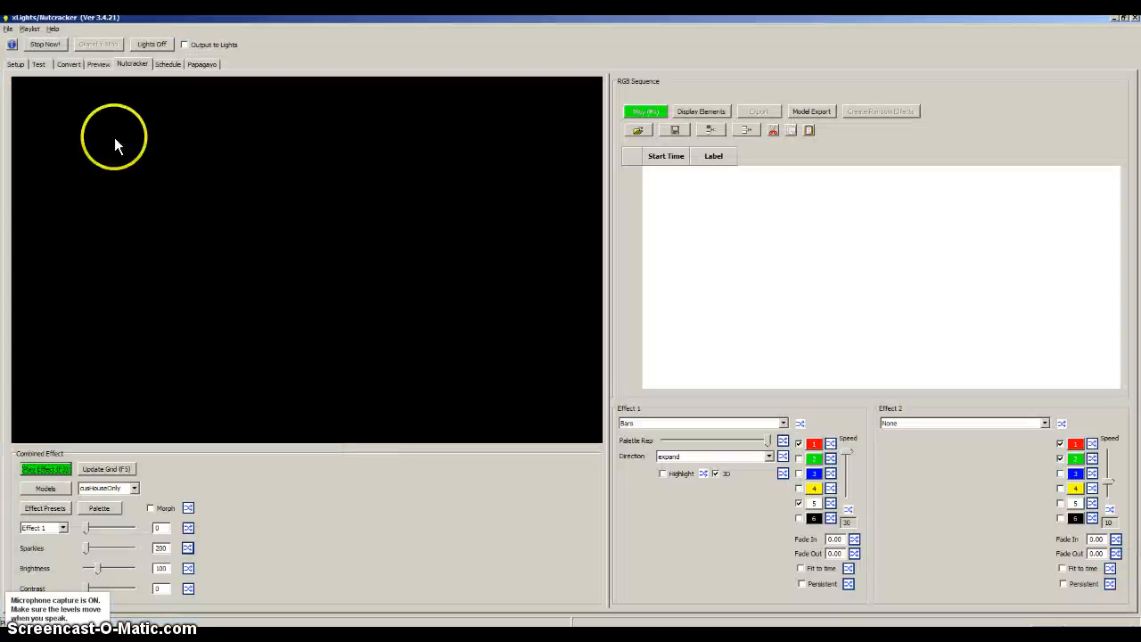
left_click(45, 488)
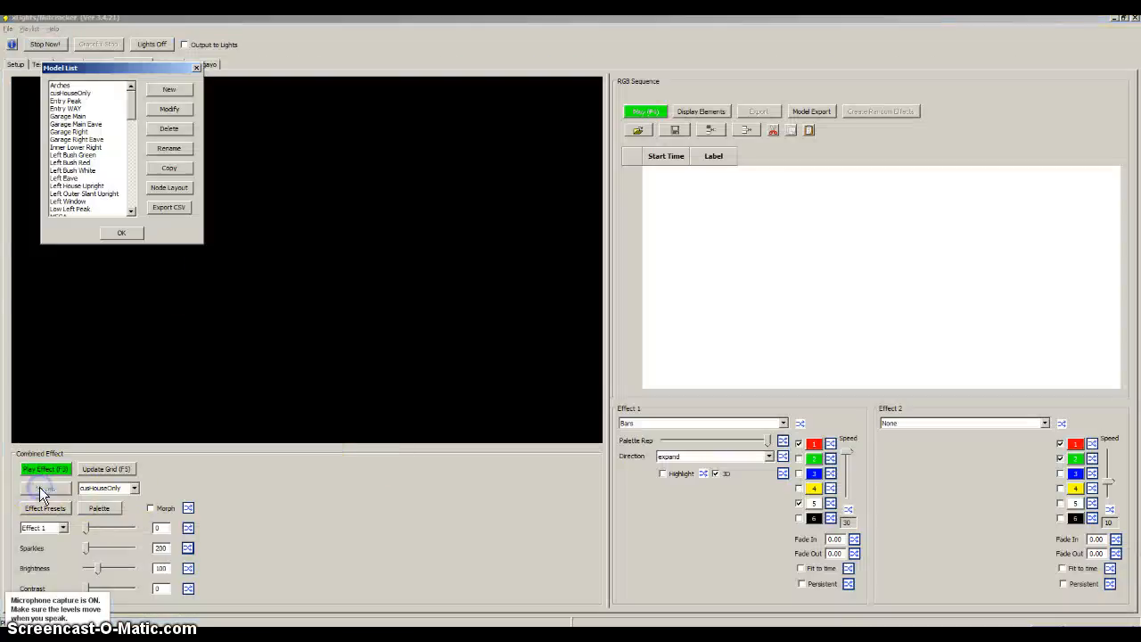
left_click(62, 93)
left_click(177, 107)
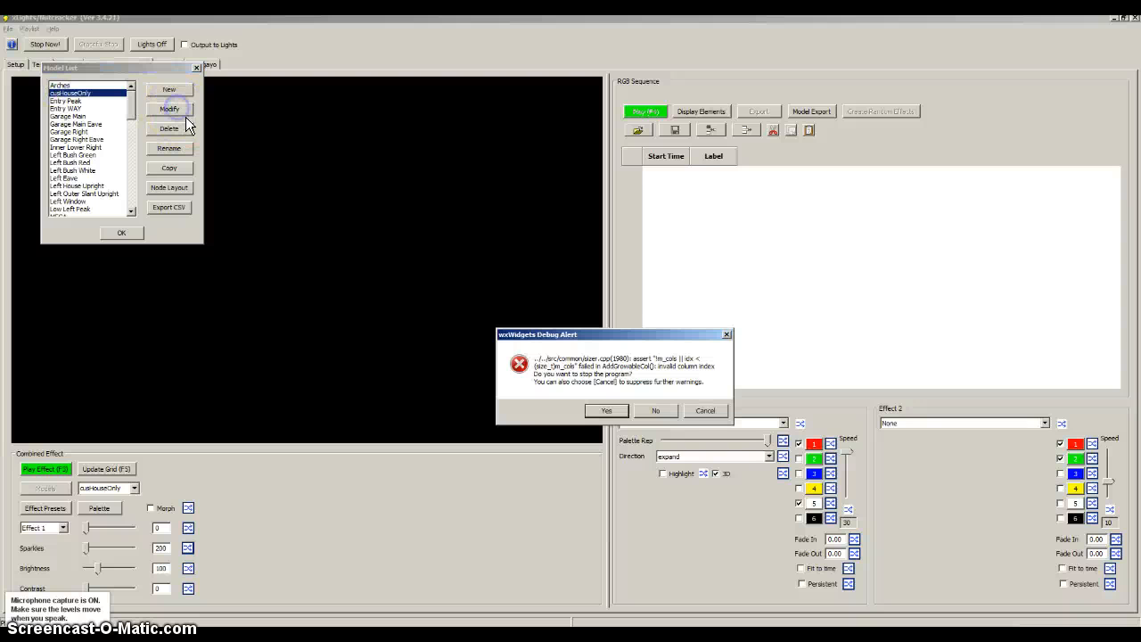
left_click(656, 412)
- Examine the node numbers in the cusHouseOnly custom model grid, and close the model editor and model list
left_click(380, 74)
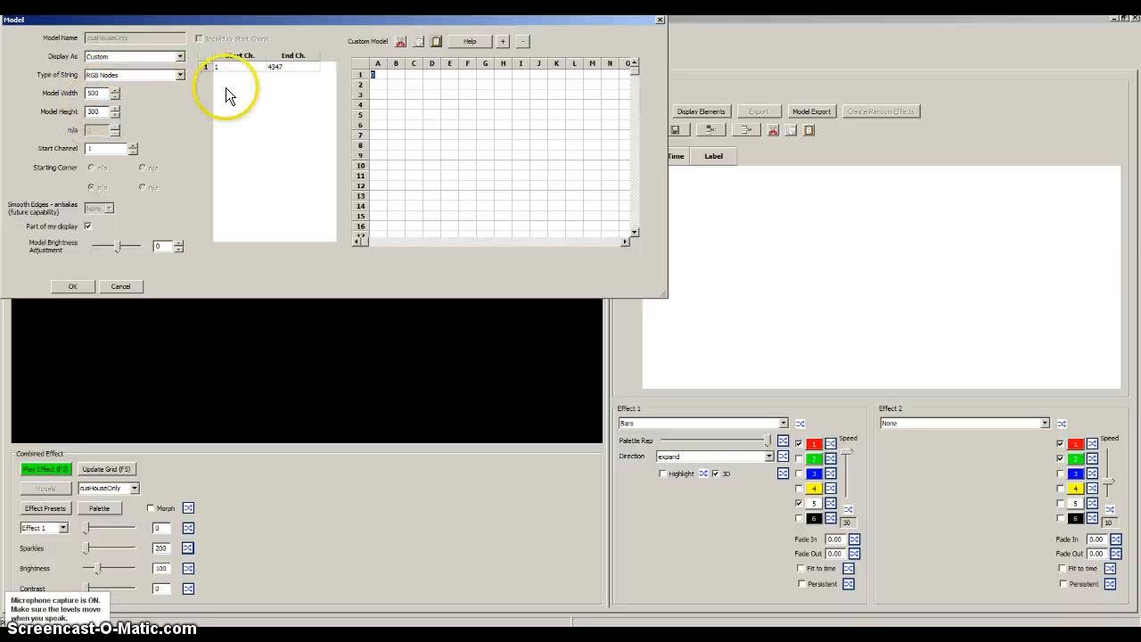
left_click_drag(362, 243, 487, 234)
scroll(486, 197, "down", 5)
scroll(486, 198, "up", 3)
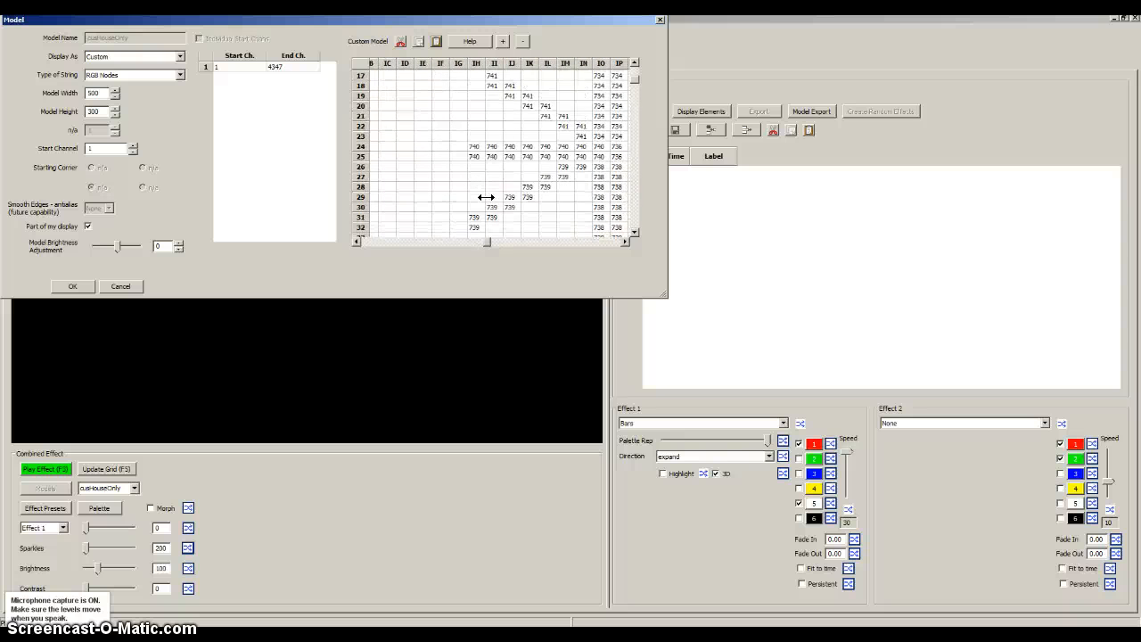
left_click(498, 215)
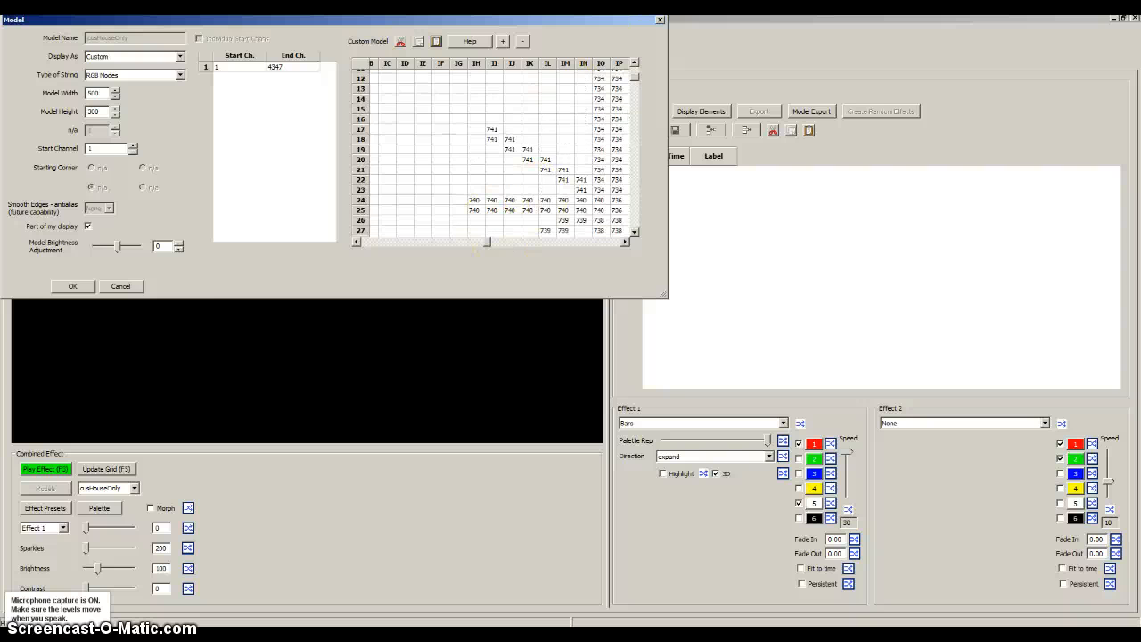
left_click(660, 20)
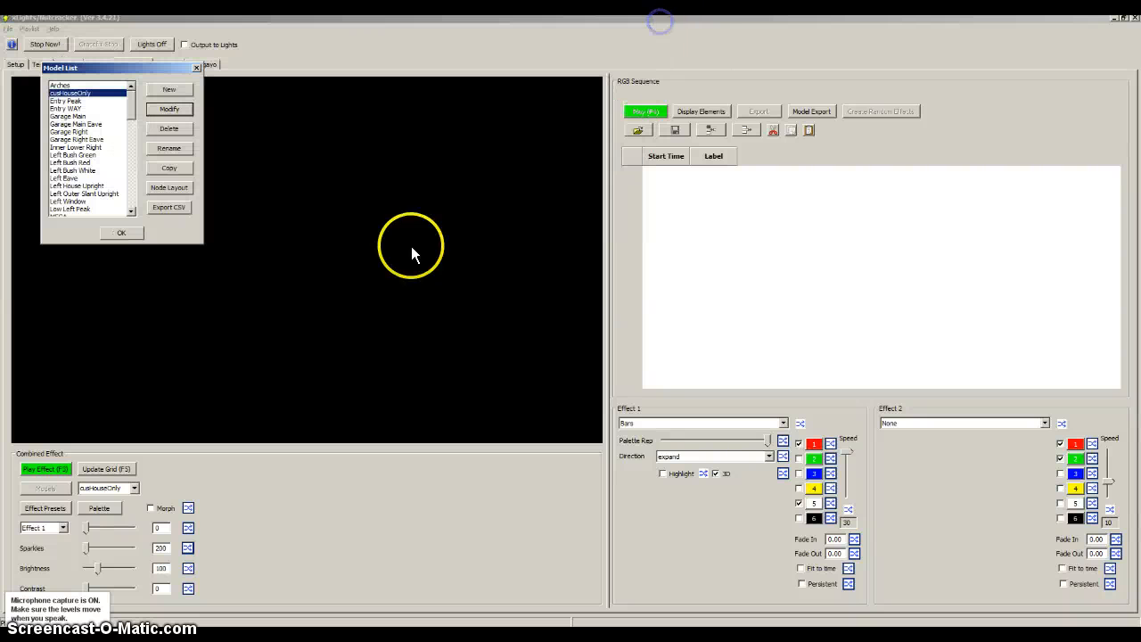
left_click(122, 237)
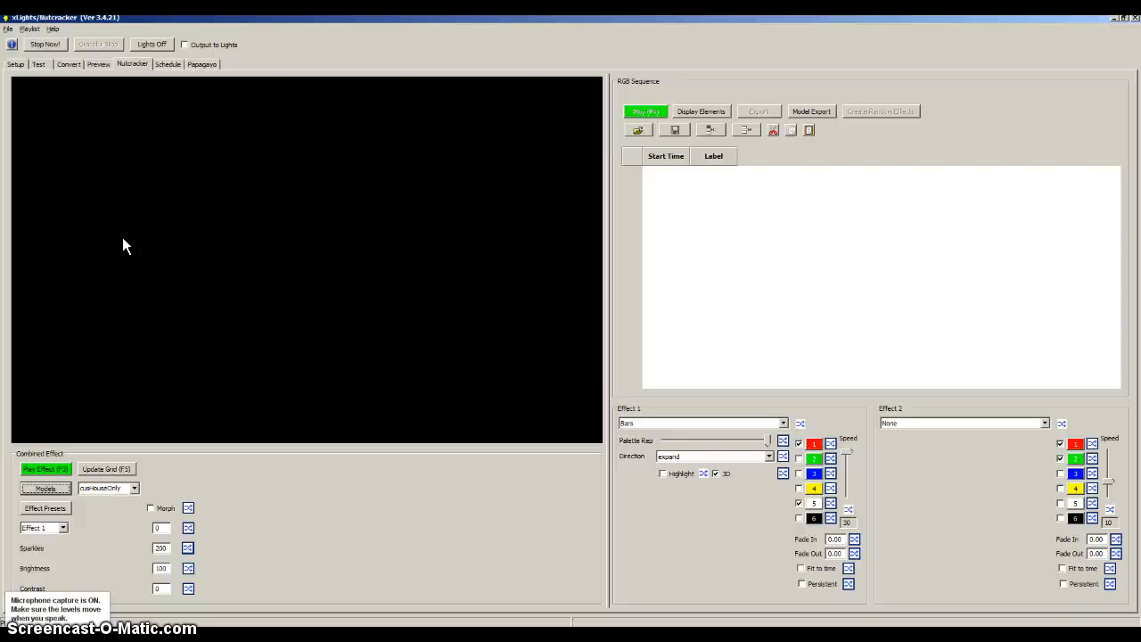
- Play the effect on the house model with Effect 1 set to Butterfly, and raise its style and background chunks
left_click(56, 467)
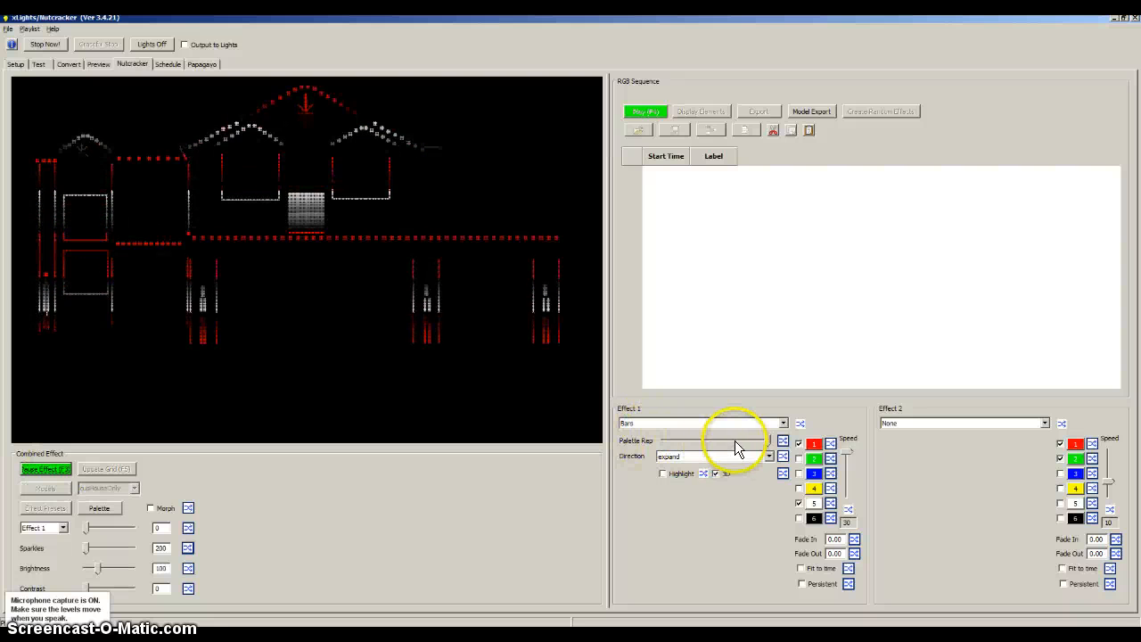
left_click(673, 427)
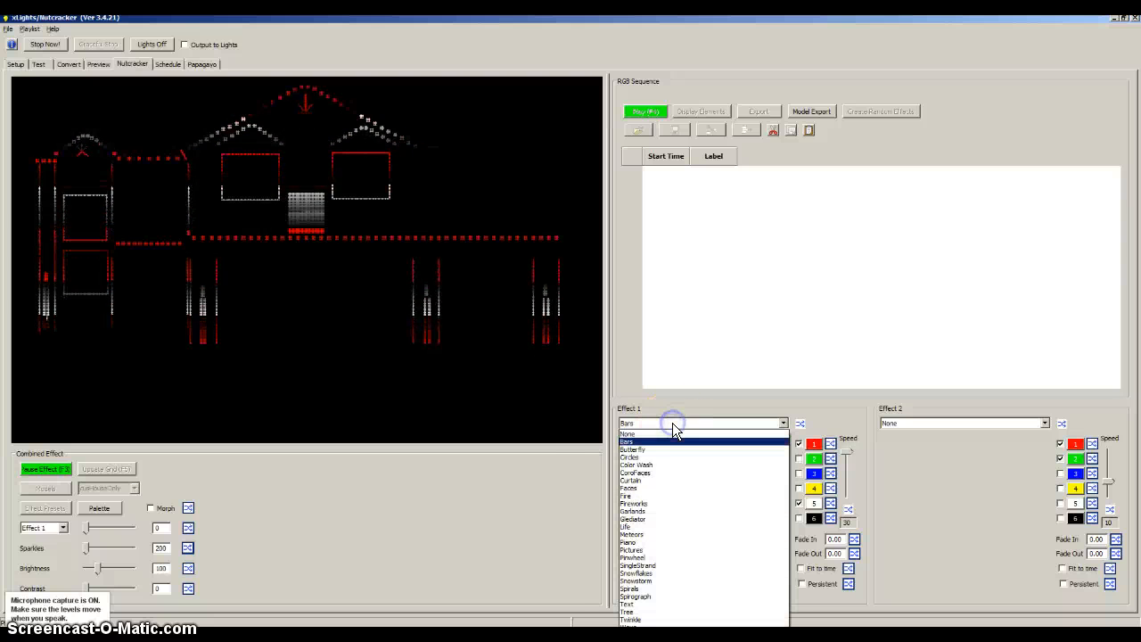
left_click(654, 458)
mouse_move(720, 457)
left_mouse_down()
mouse_move(658, 461)
mouse_move(757, 458)
mouse_move(671, 456)
mouse_move(737, 457)
left_mouse_up()
left_click_drag(669, 474, 711, 480)
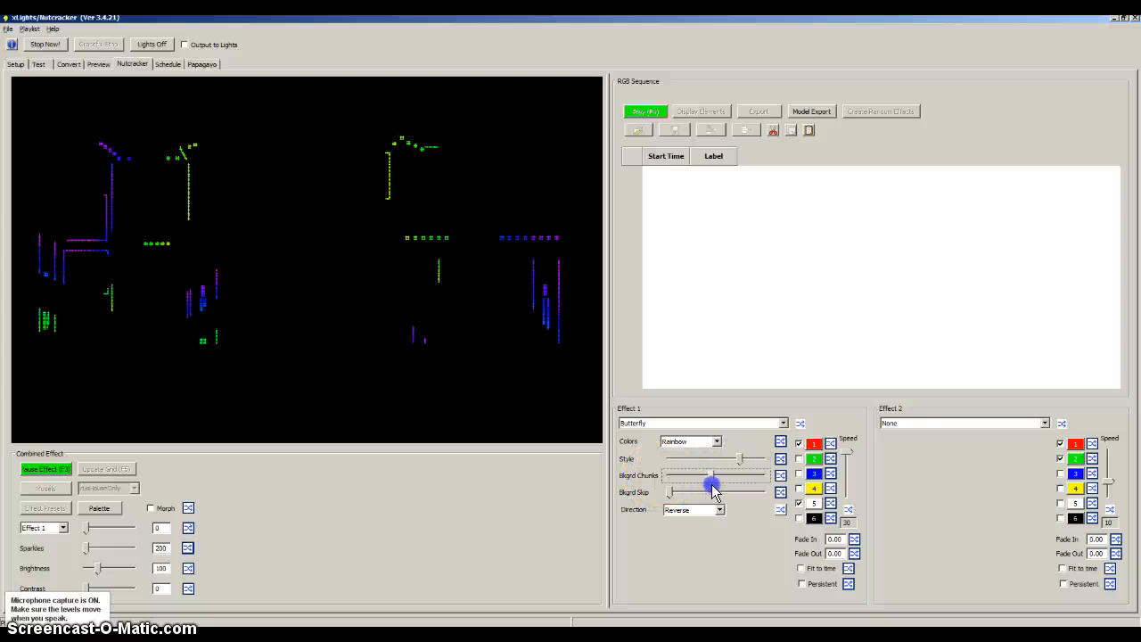